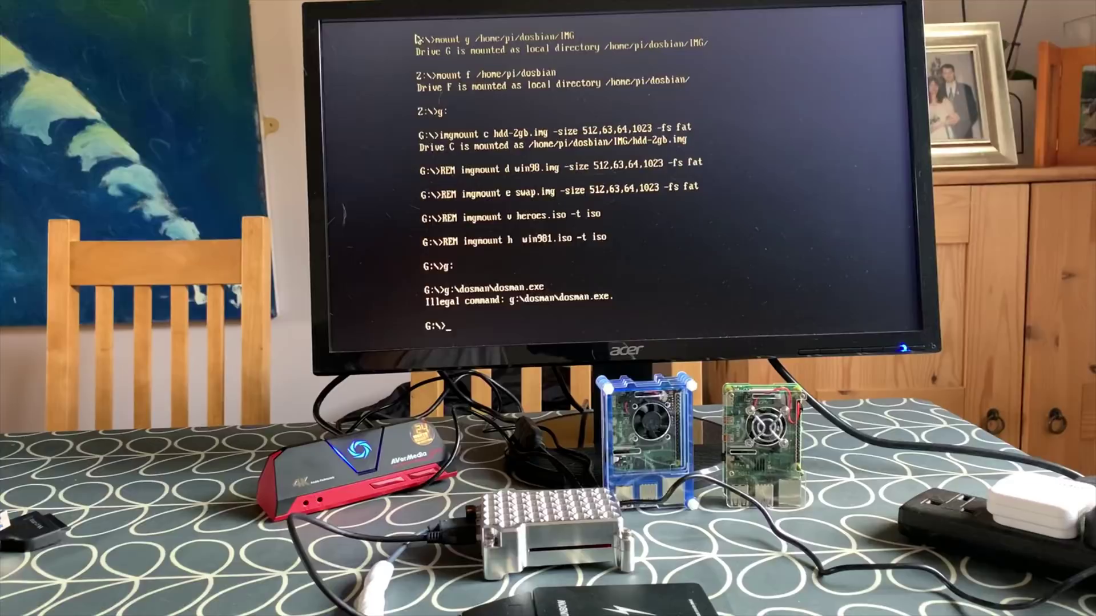
Leave DOS with exit at the G:\> prompt and shut down Dosbian from its menu.
text(exi)
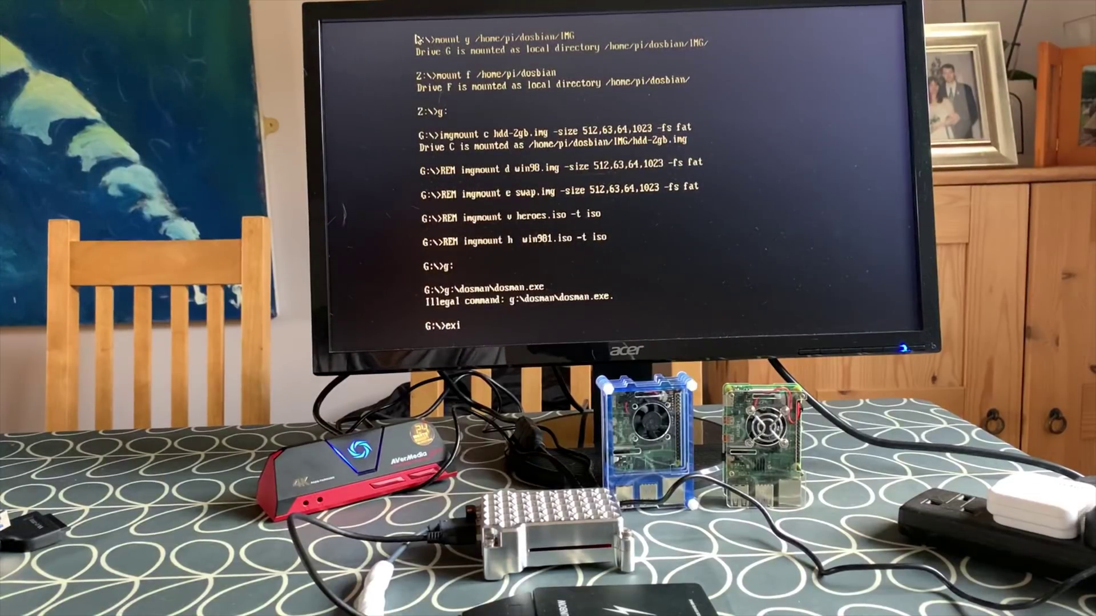
text(t)
key(Return)
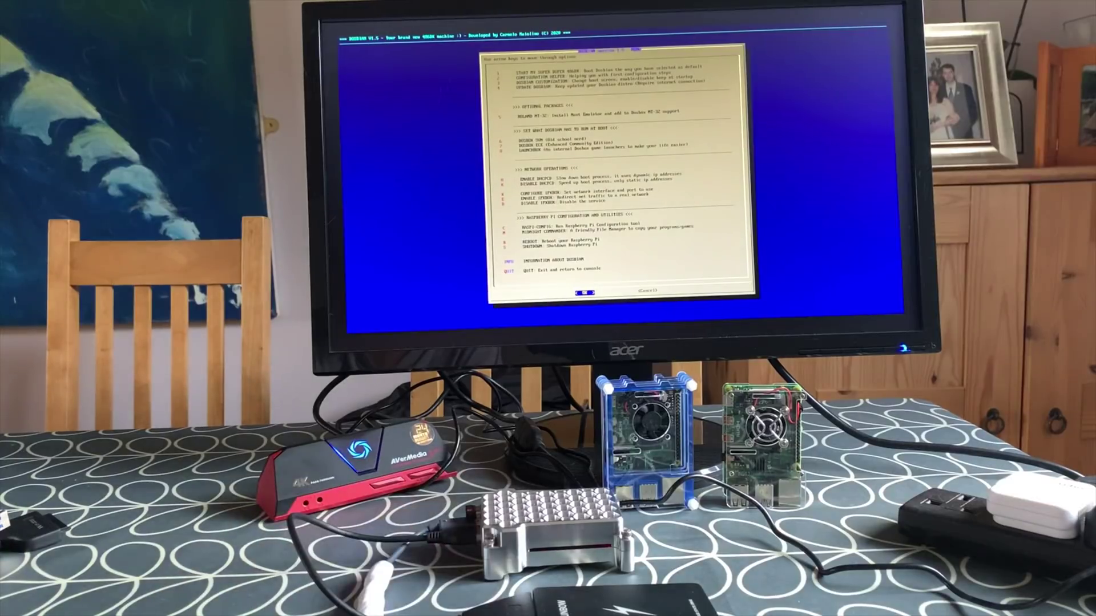
key(s)
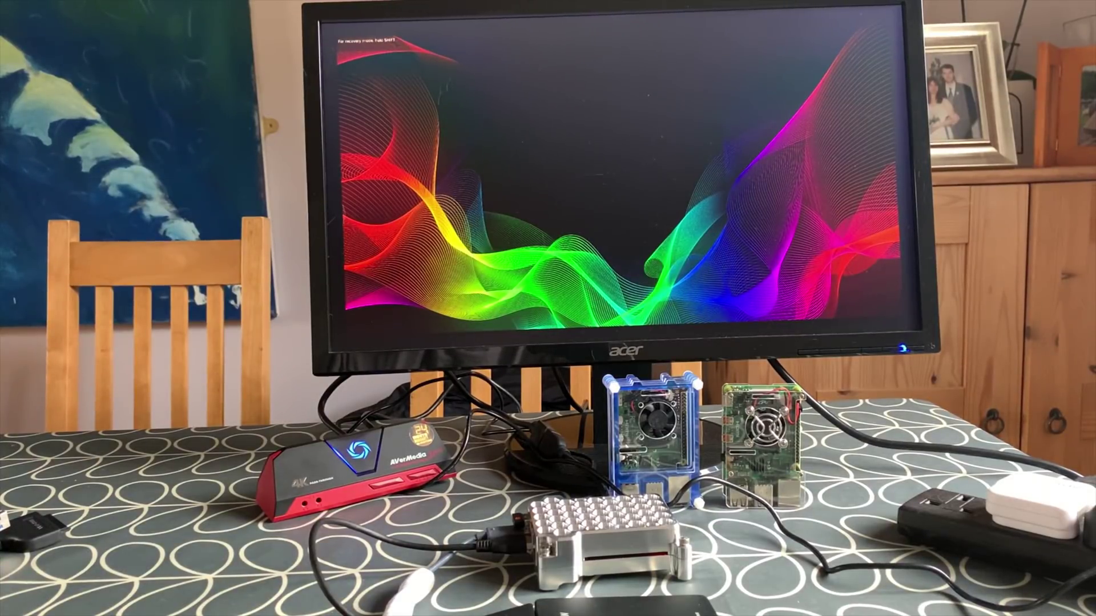
Boot nspawn64 from PINN, then shut it down from the Raspberry menu.
scroll(616, 183, down, 1)
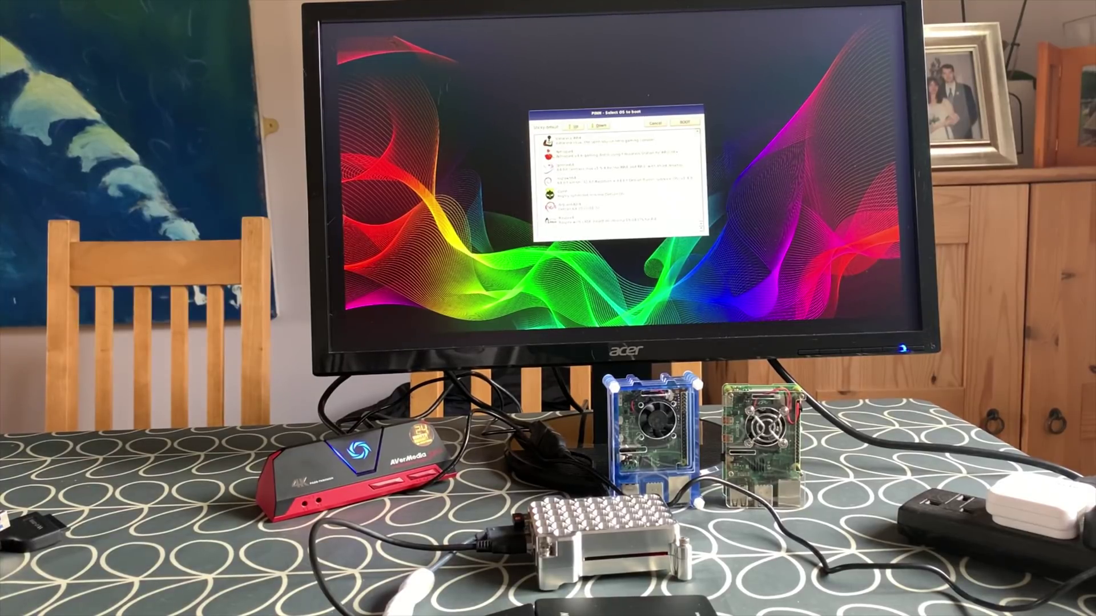
click(616, 178)
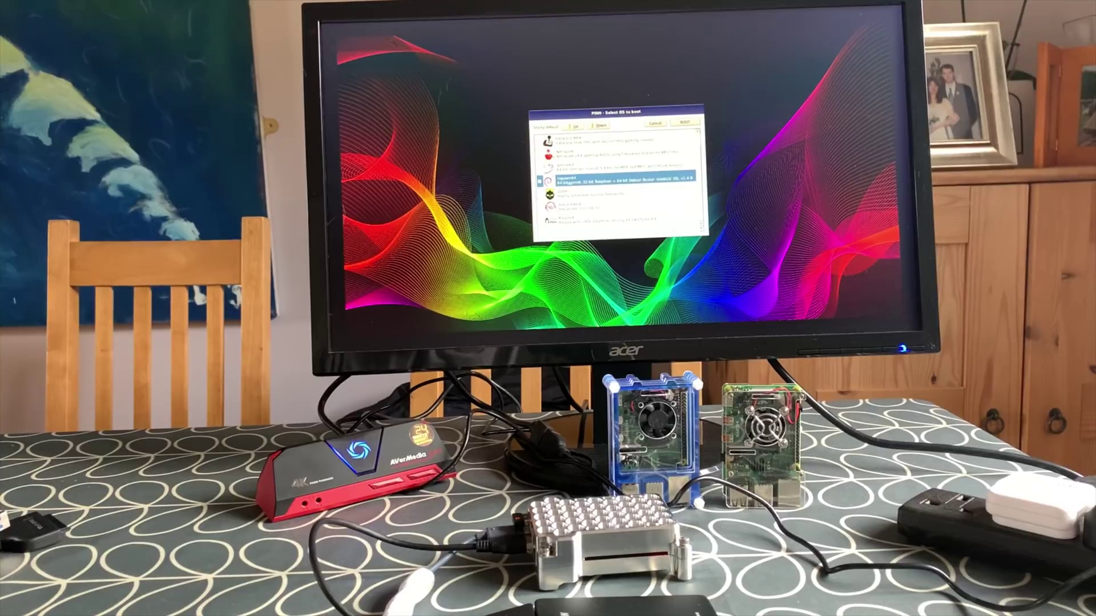
click(683, 122)
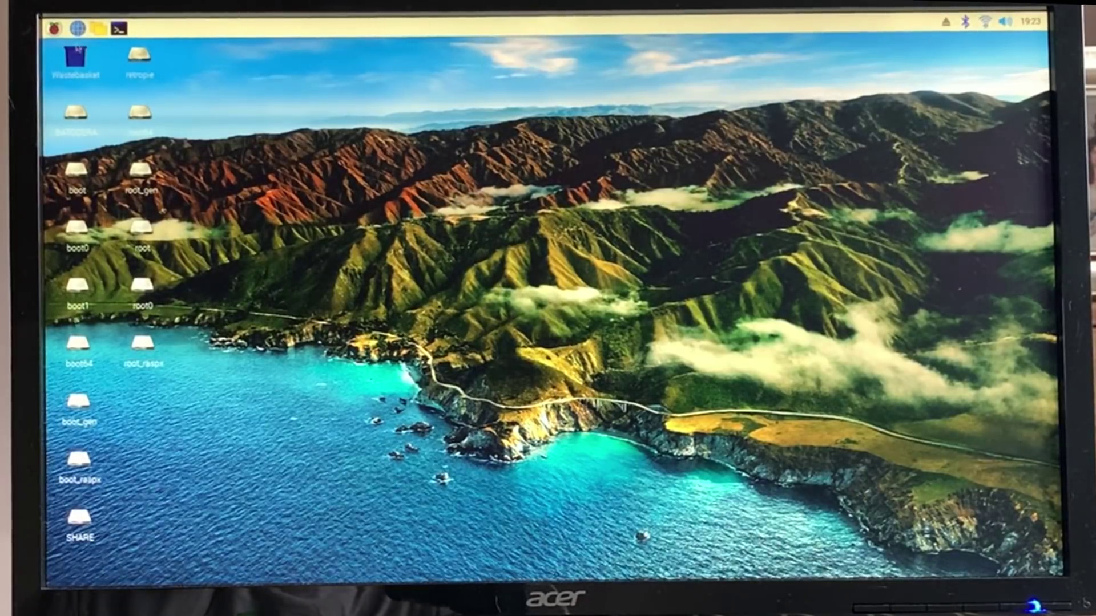
click(54, 28)
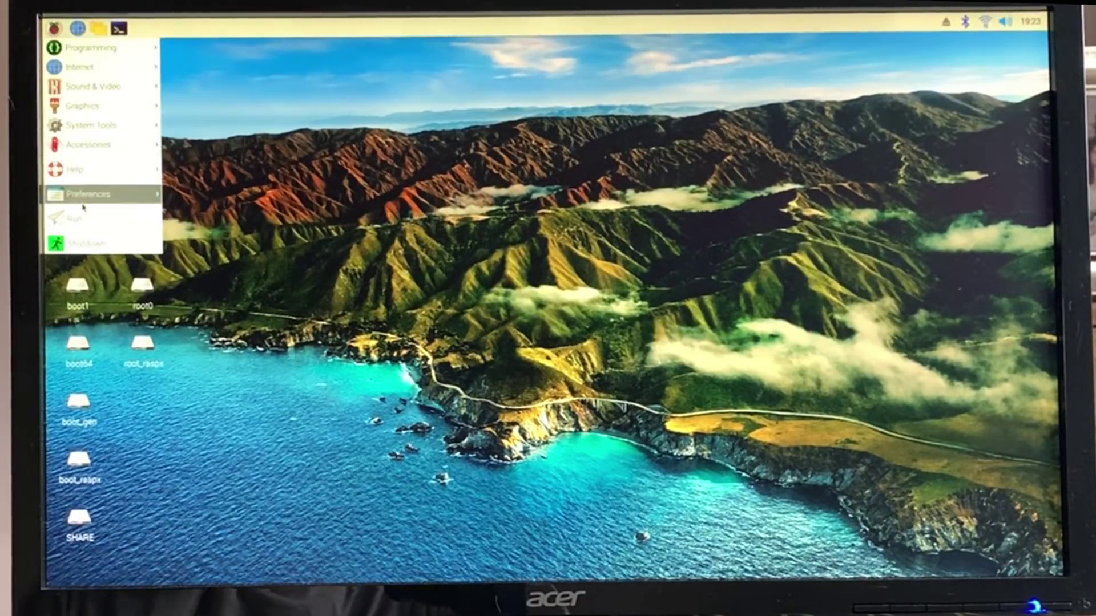
click(86, 243)
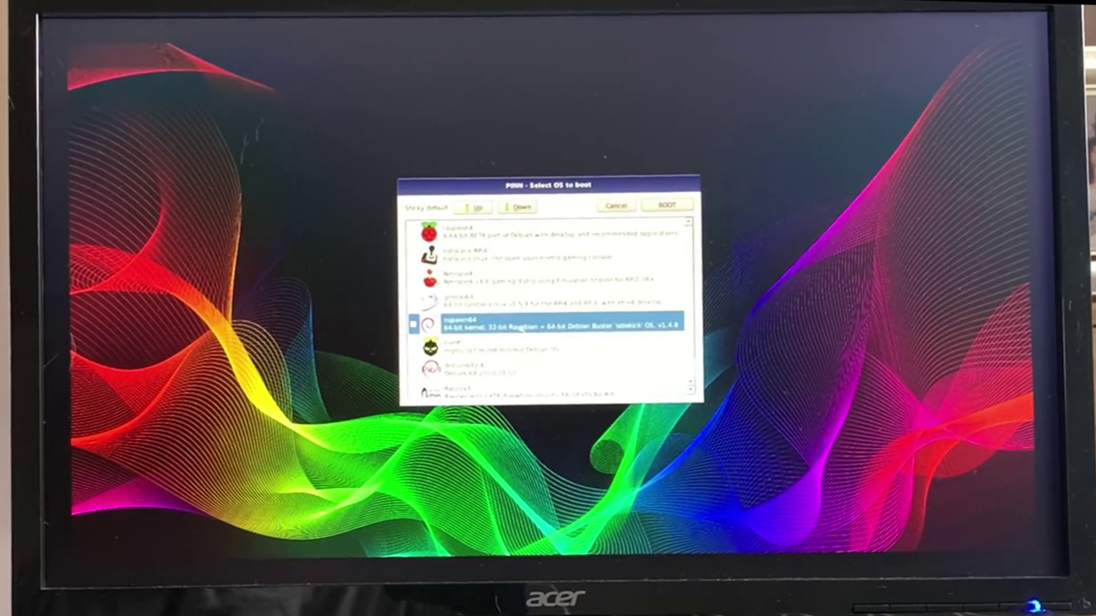
Select Raspex4 in the PINN boot list and boot it.
scroll(548, 308, down, 1)
click(530, 369)
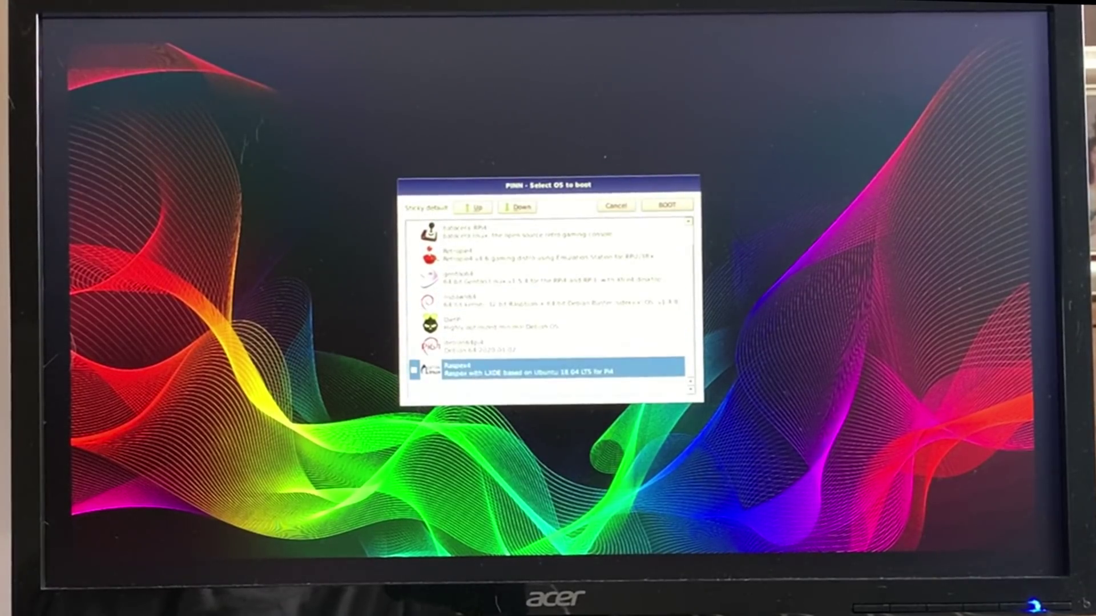
click(667, 206)
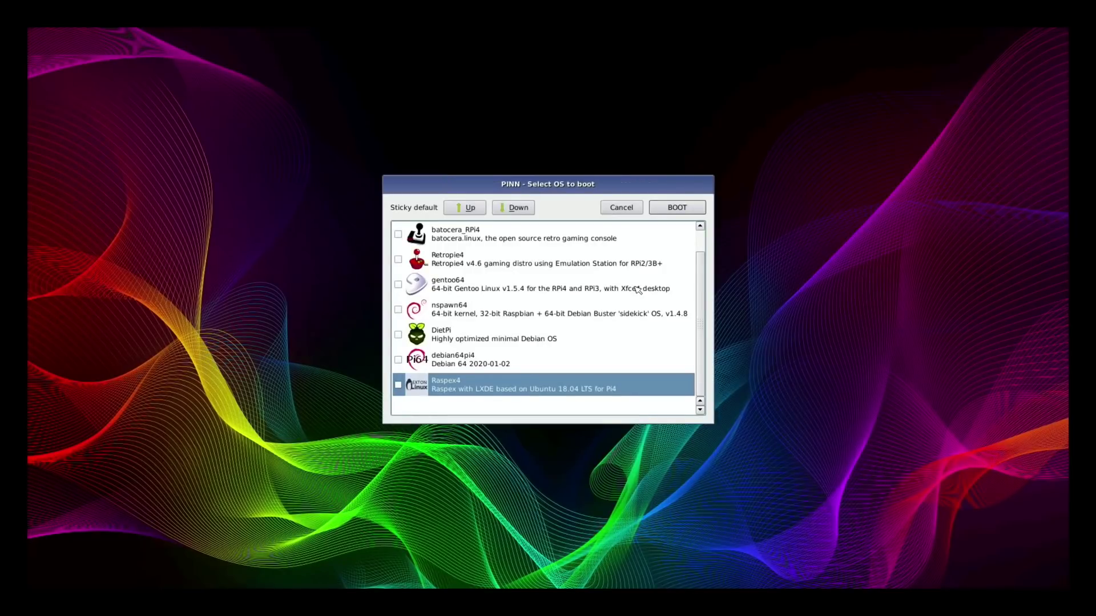
Scroll the PINN boot list up to reach raspios64.
scroll(704, 247, up, 1)
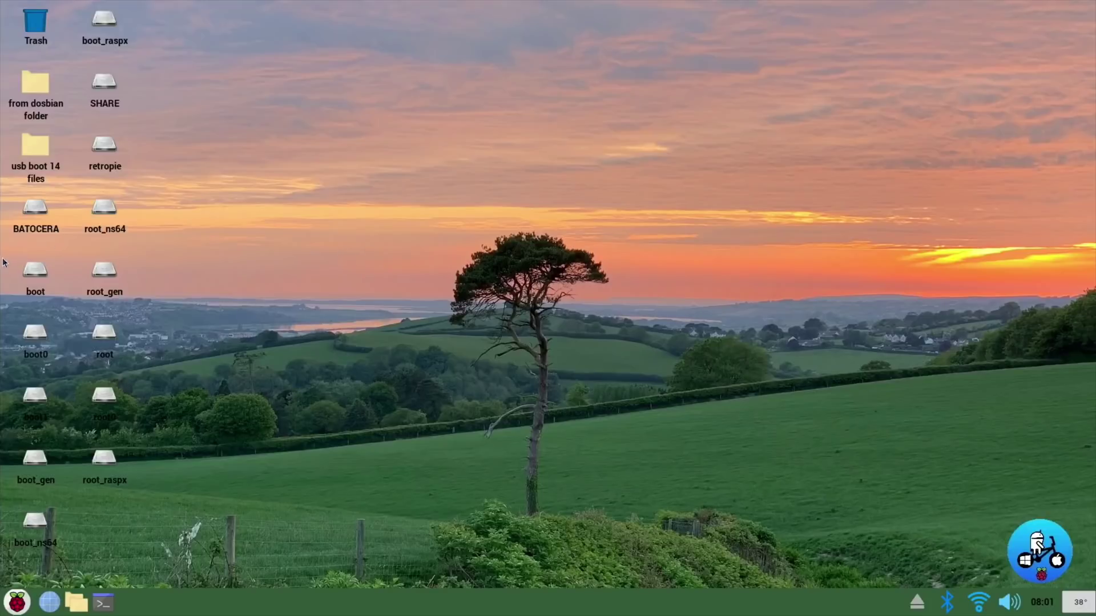
Toggle Mounted Disks off and on in Desktop Preferences, then open the usb boot 14 files folder.
right_click(235, 263)
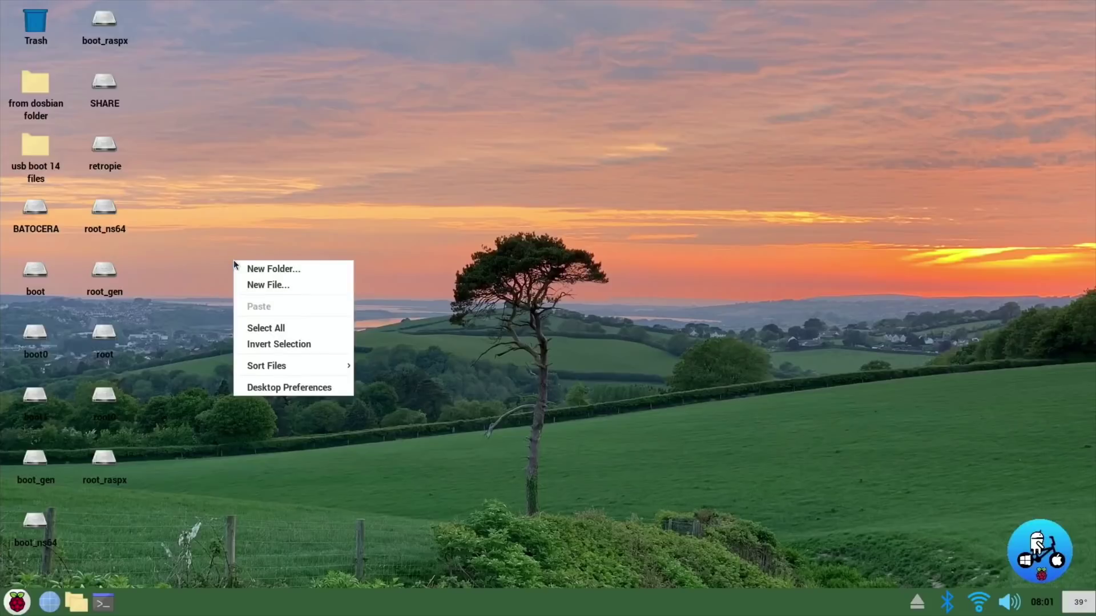
click(290, 387)
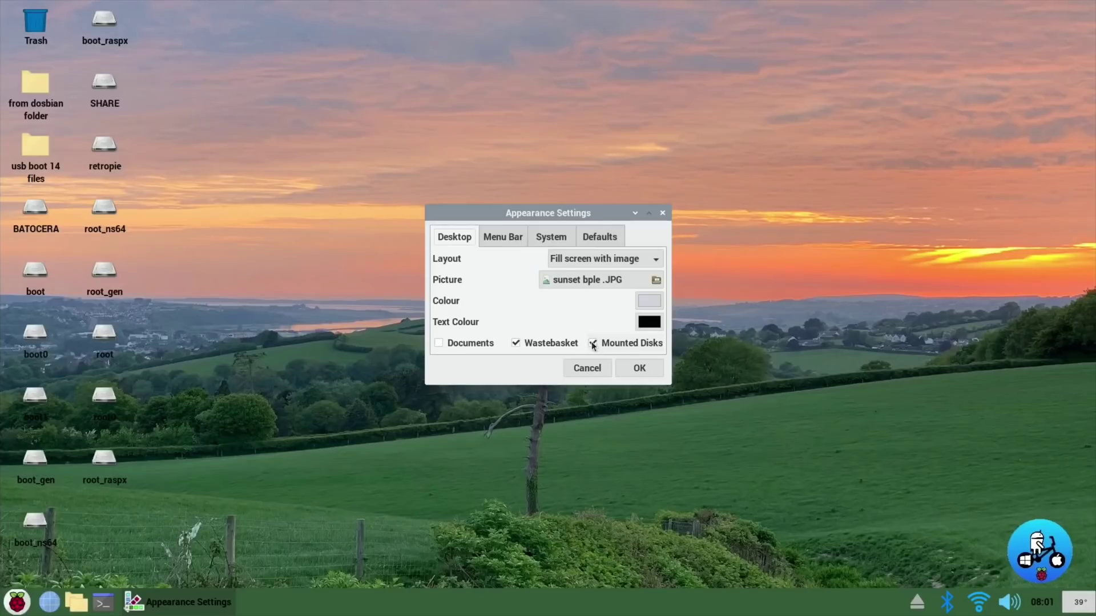
click(670, 435)
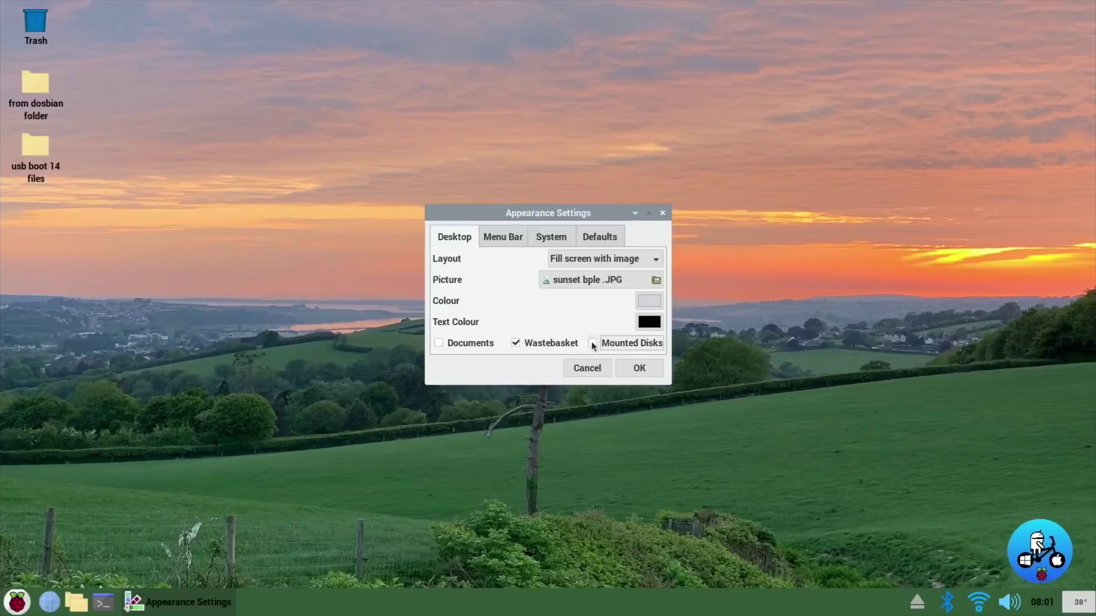
click(593, 343)
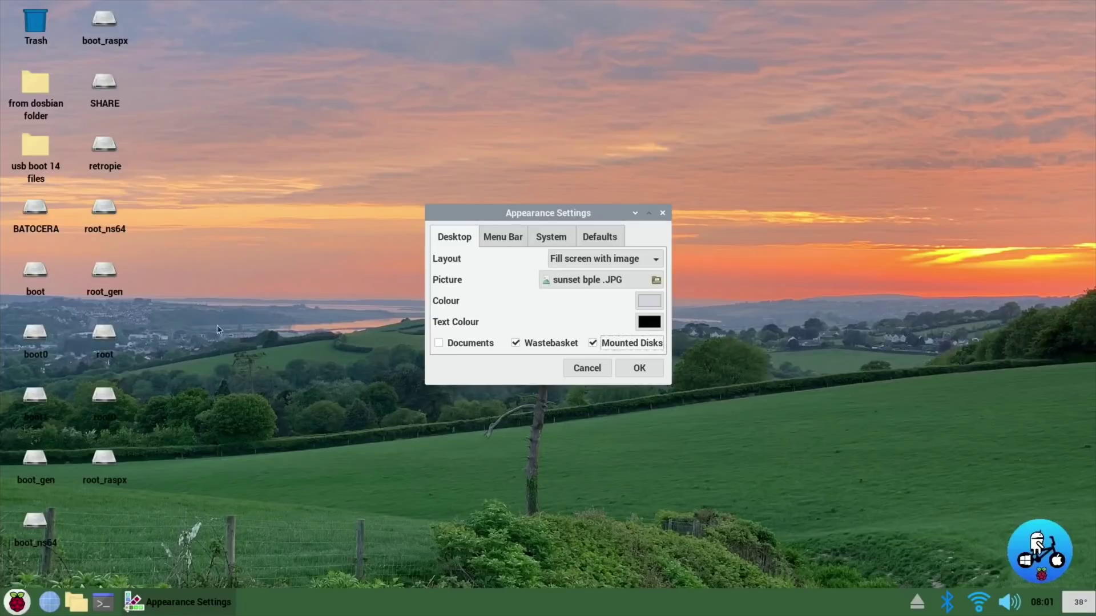
double_click(36, 155)
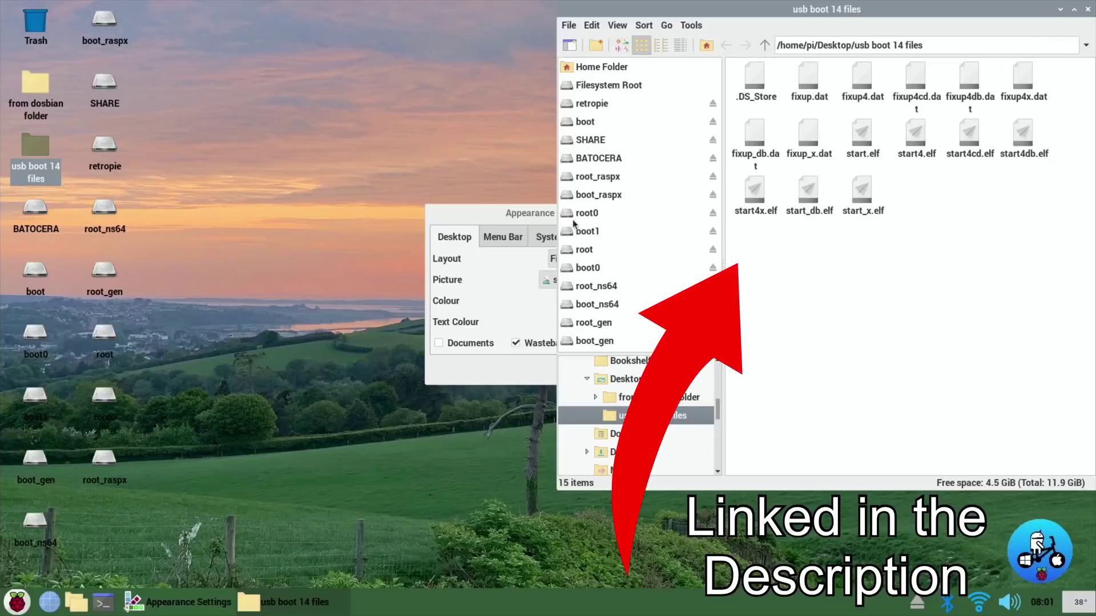
Close the Appearance Settings dialog, leaving the usb boot 14 files folder open.
click(517, 222)
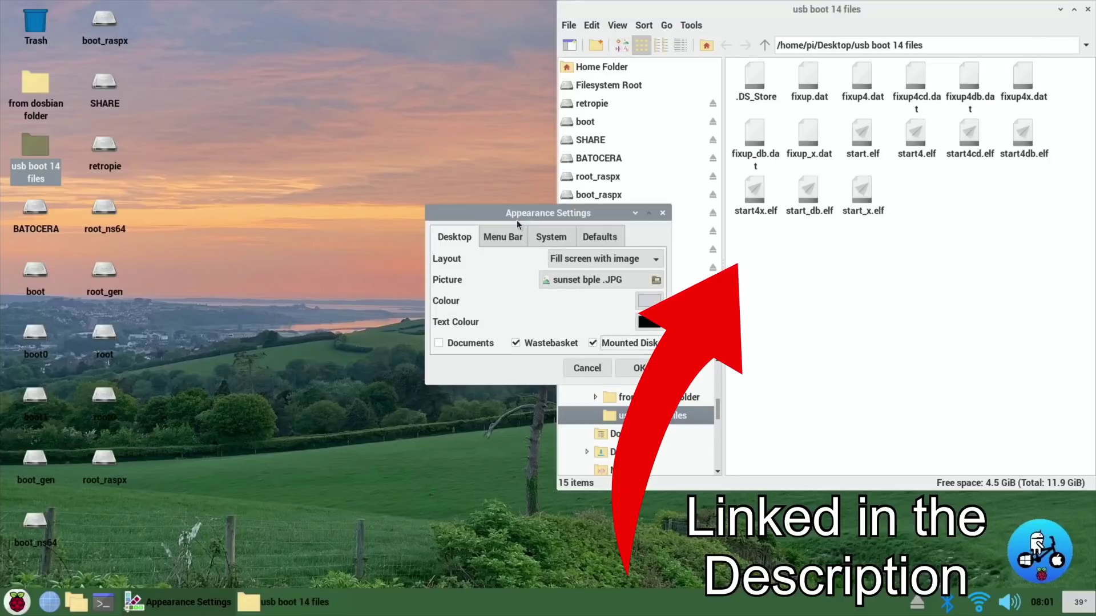
click(661, 214)
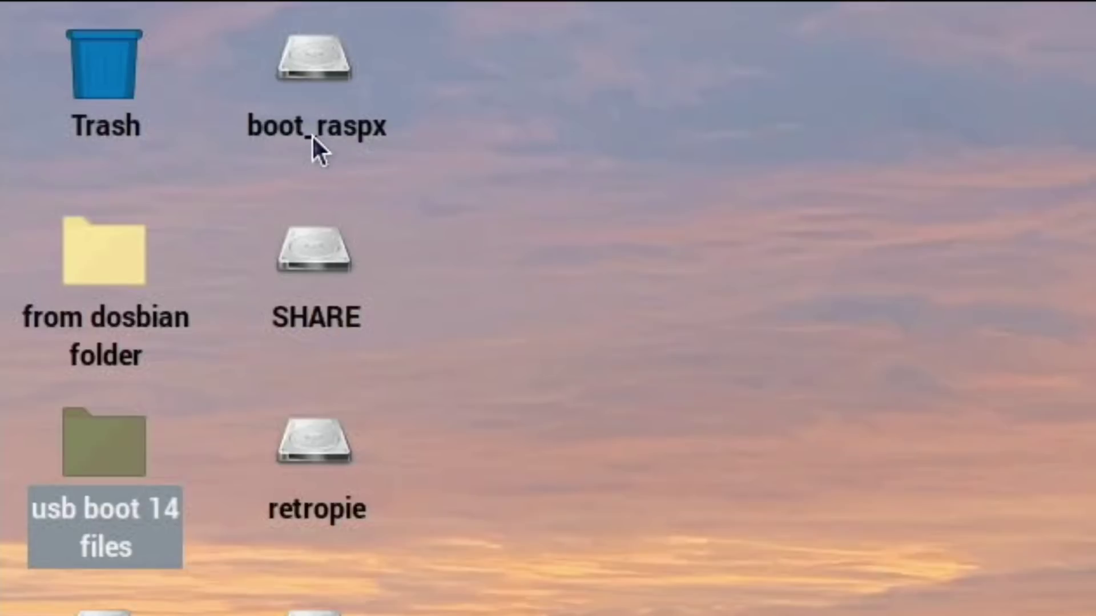
Open boot_raspx beside the folder, peek into BATOCERA, and select all 15 usb boot files.
double_click(317, 73)
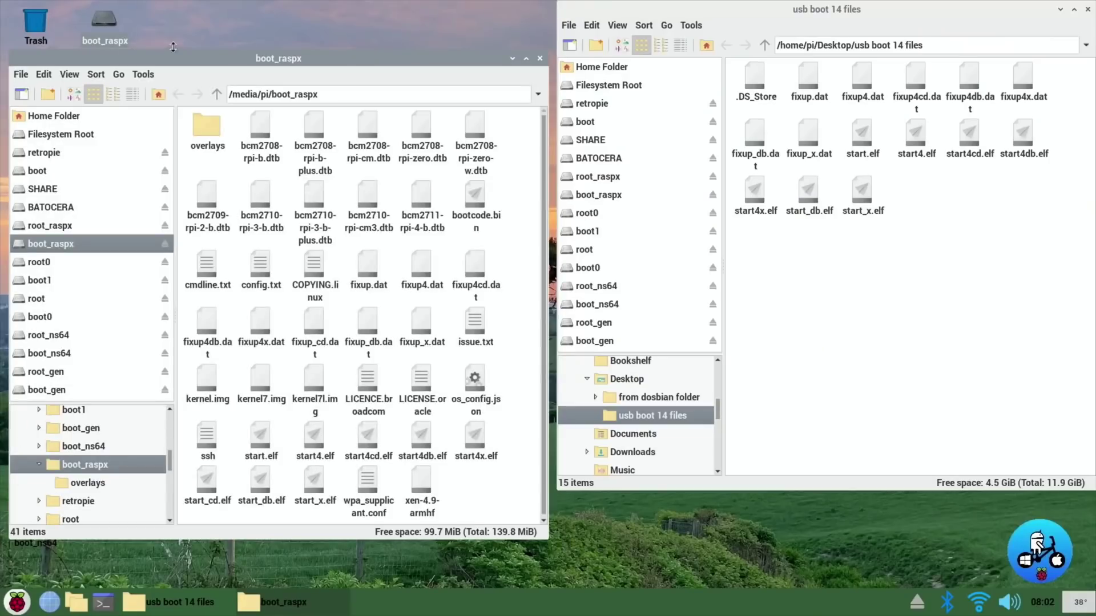
drag(222, 53, 408, 111)
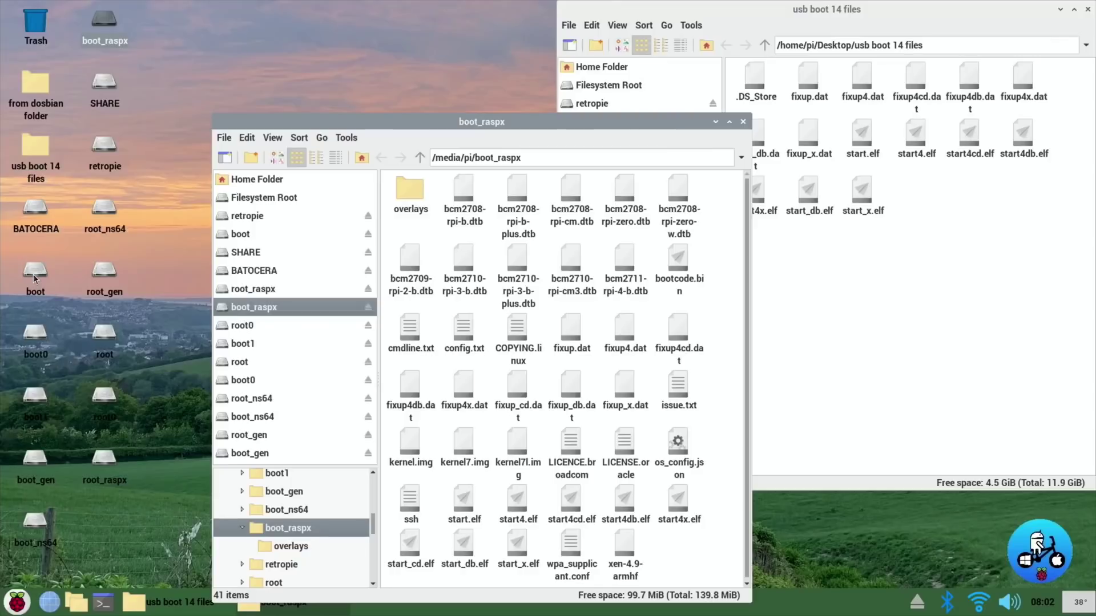
double_click(39, 215)
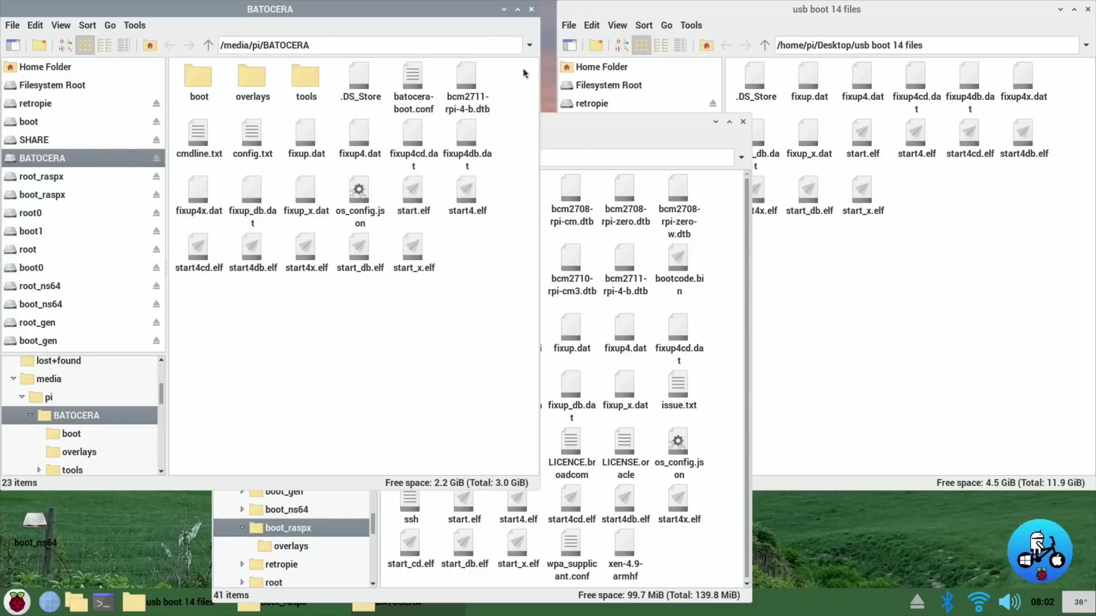
click(531, 9)
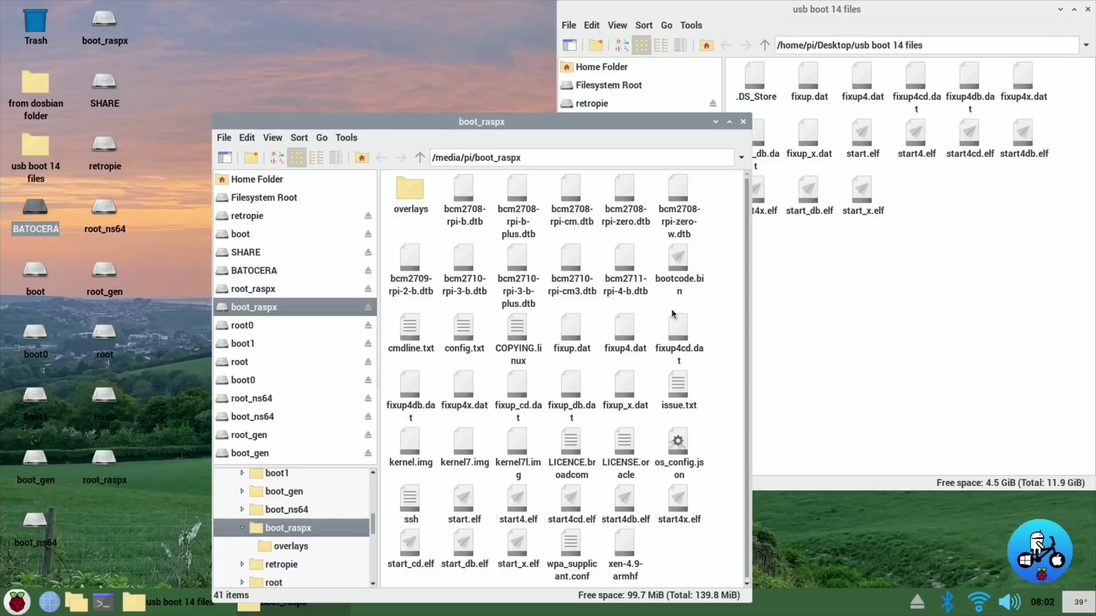
click(1030, 155)
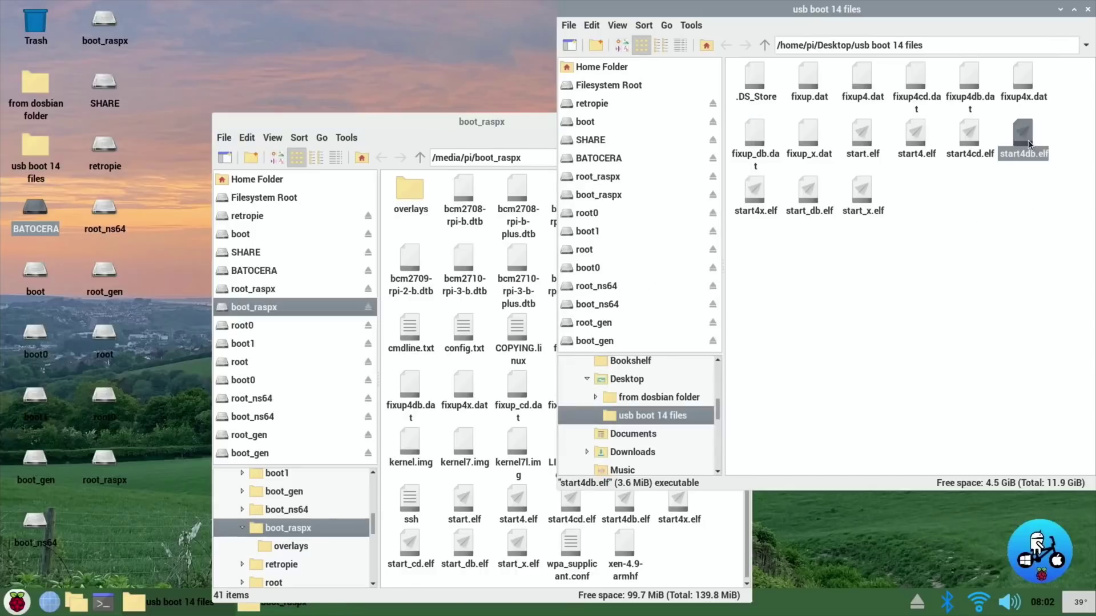
key(ctrl+a)
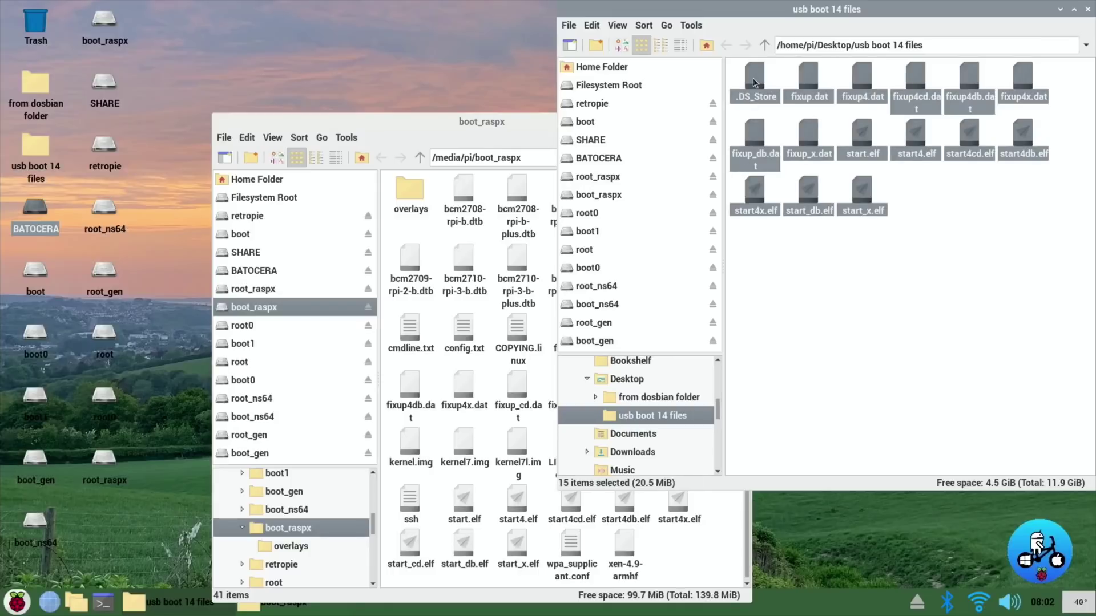
Copy the 15 usb boot files into boot_raspx, overwriting every existing copy.
drag(756, 82, 437, 478)
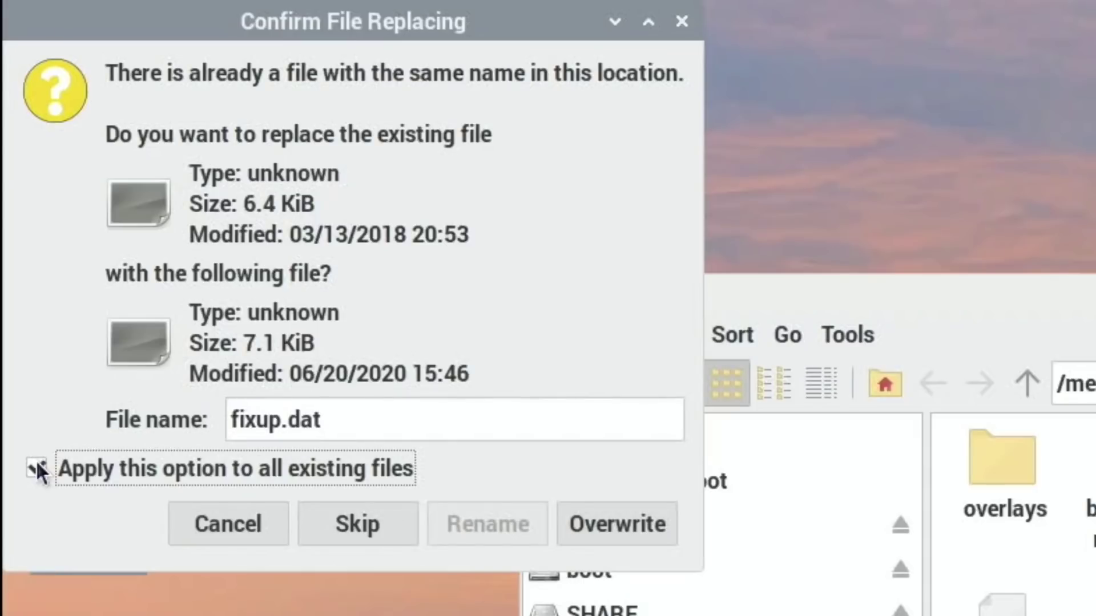
click(15, 193)
click(636, 520)
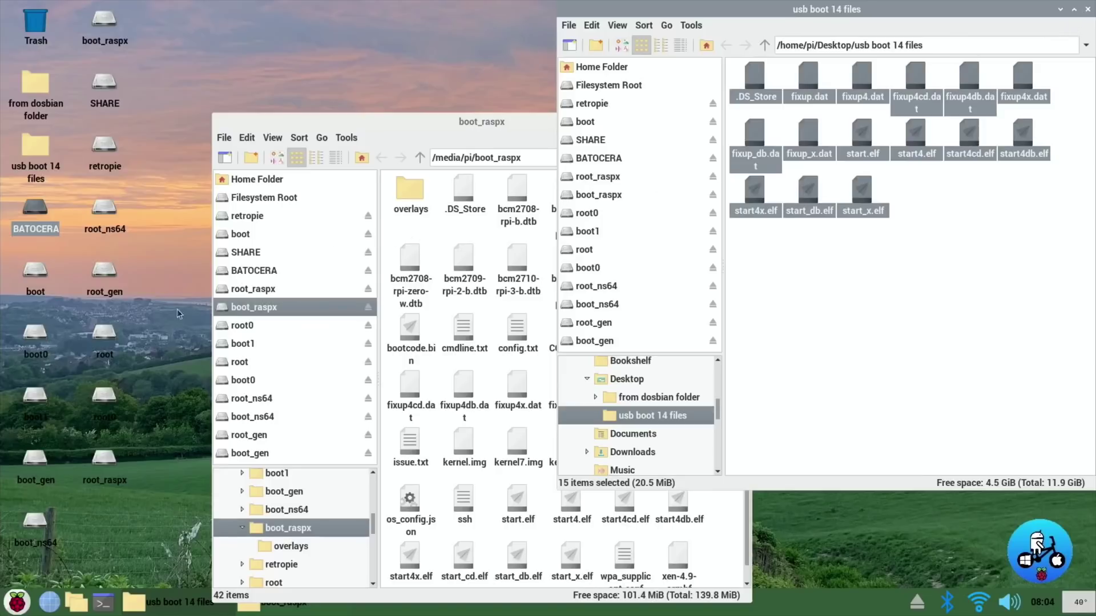
Close the usb boot 14 files and boot_raspx windows and bring up the applications menu.
click(1086, 10)
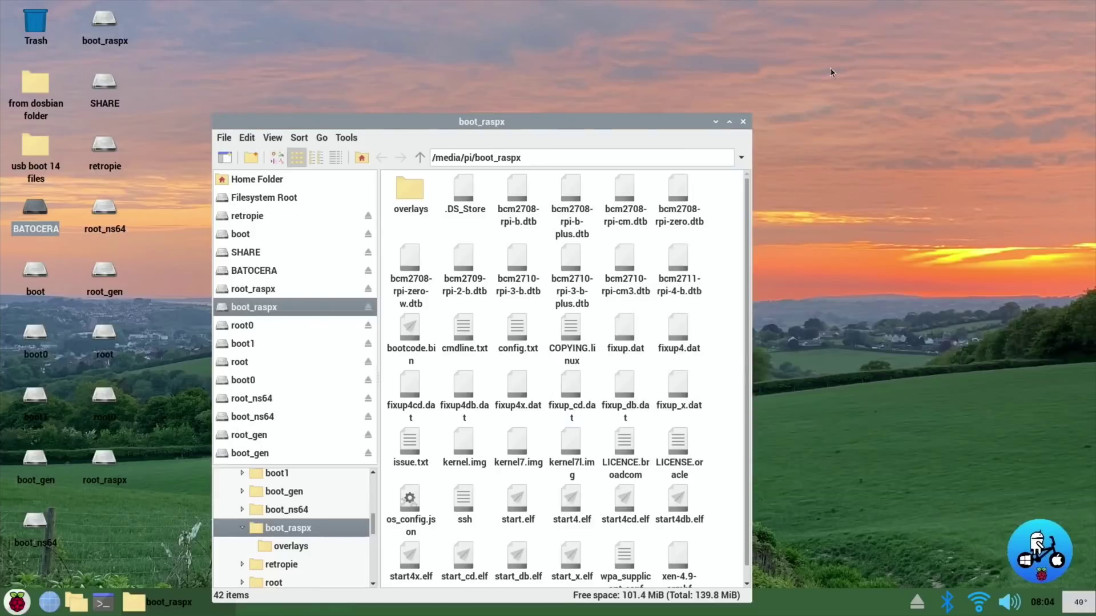
click(742, 121)
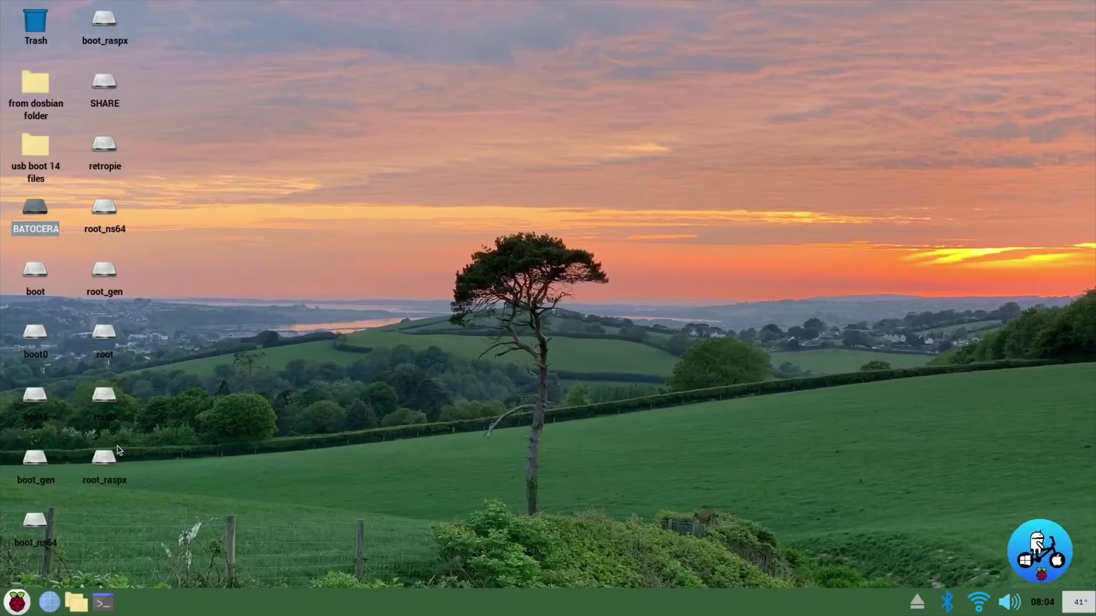
click(23, 599)
Shut down Raspberry Pi OS back to PINN and select Raspex4 in the boot list.
click(23, 600)
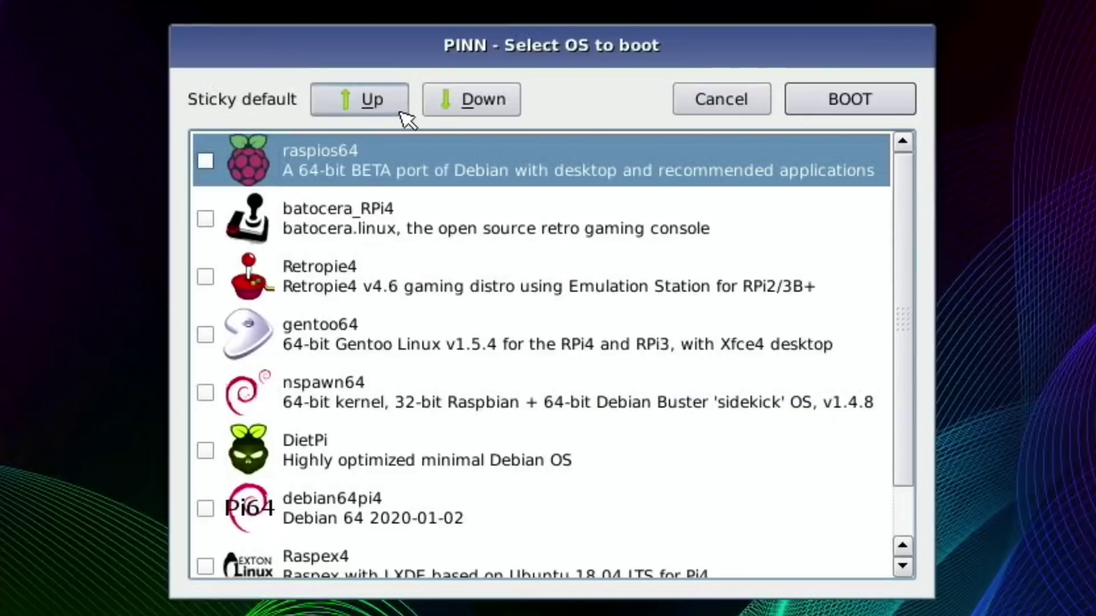
drag(905, 420, 904, 373)
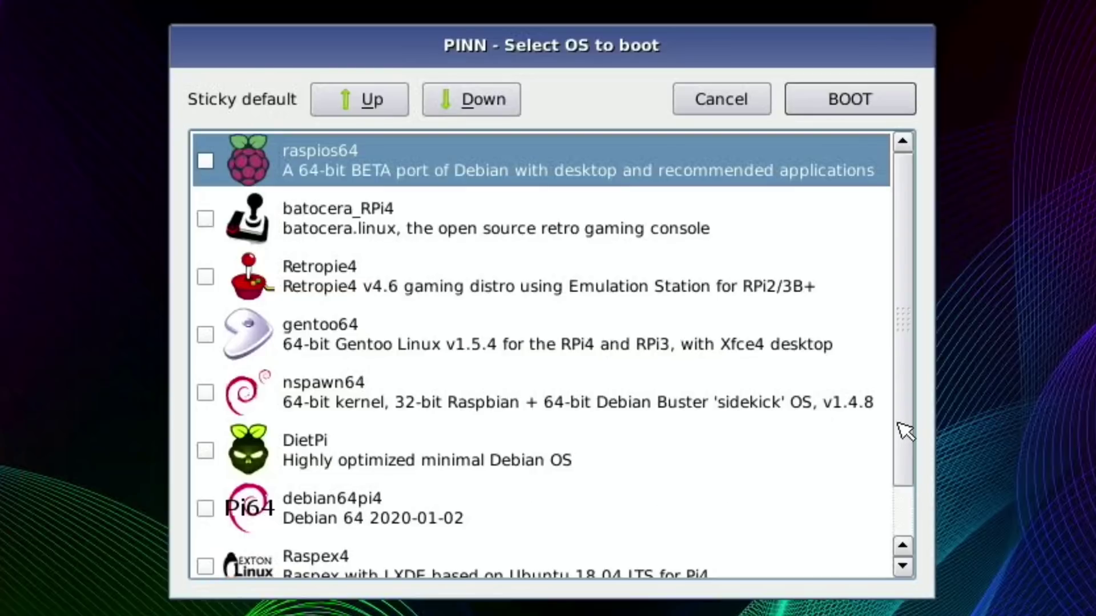
drag(899, 429, 897, 474)
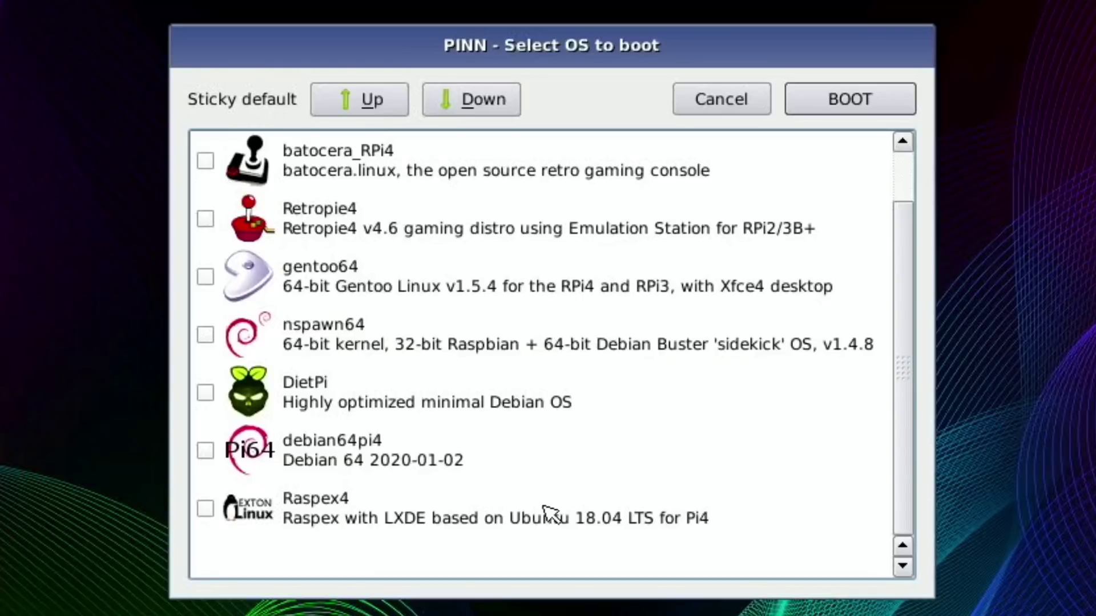
click(330, 526)
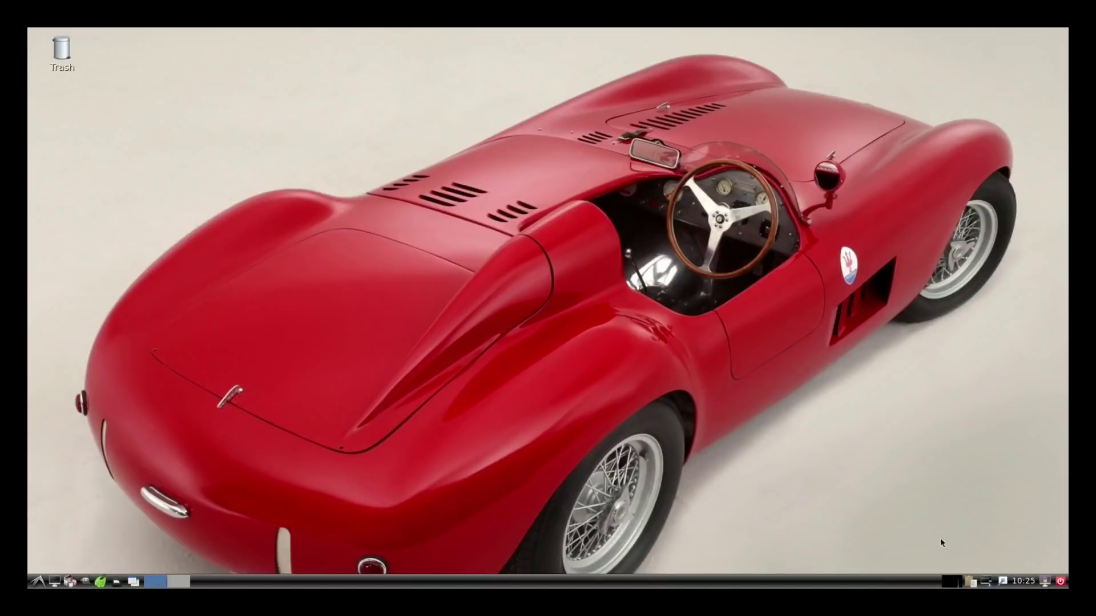
click(38, 581)
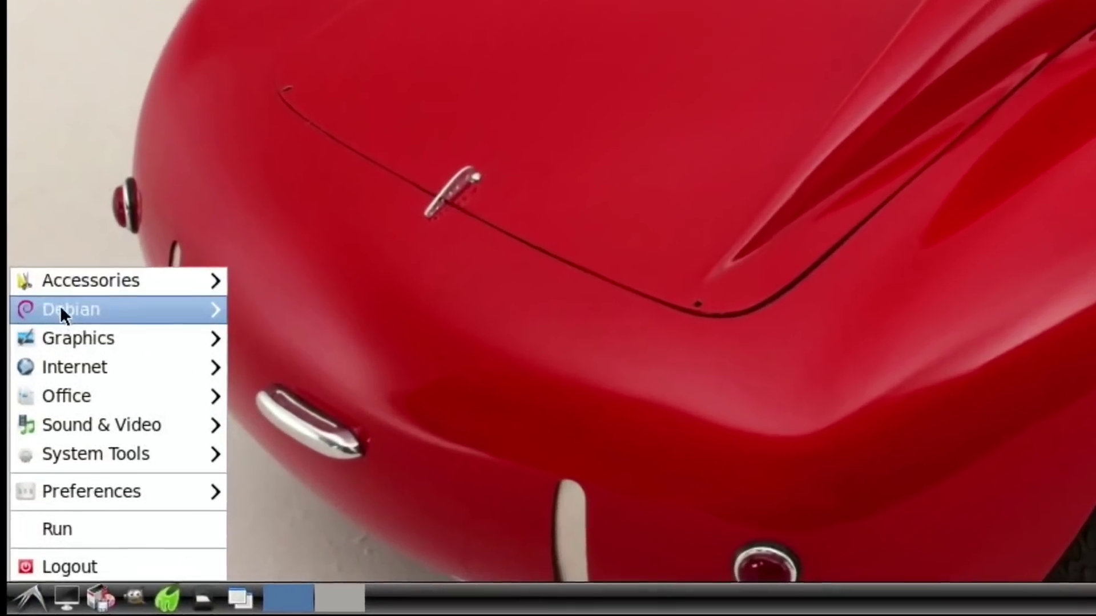
mouse_move(54, 416)
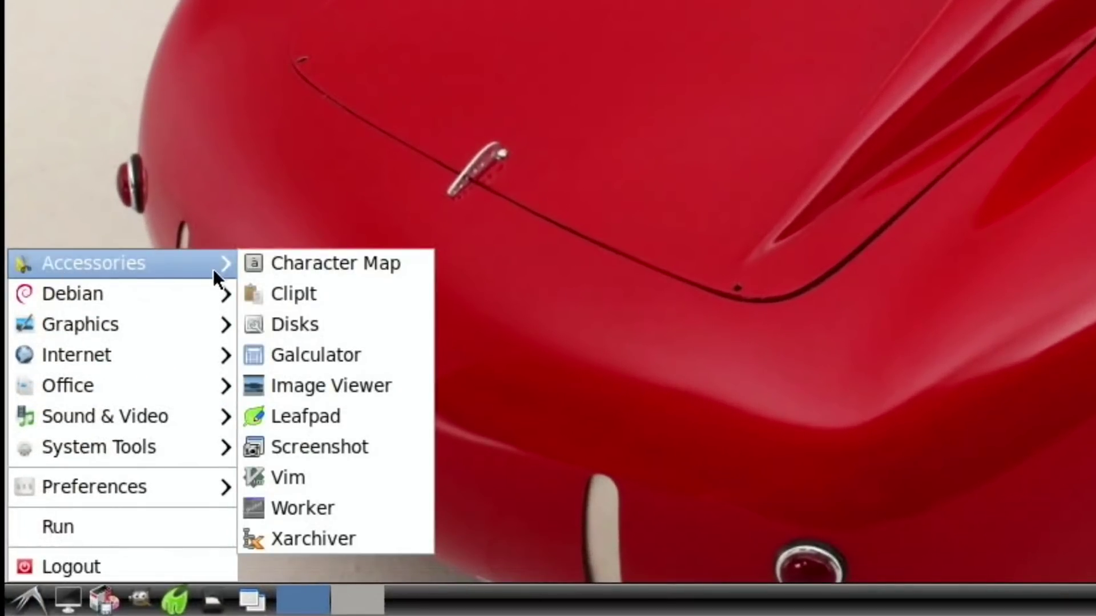
mouse_move(208, 291)
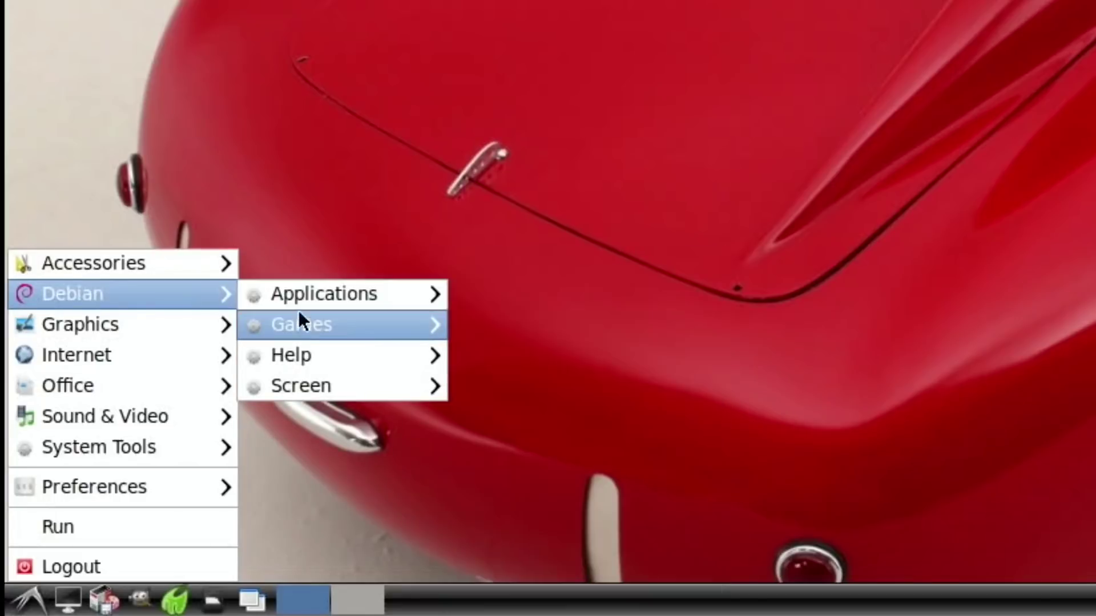
mouse_move(298, 324)
mouse_move(485, 324)
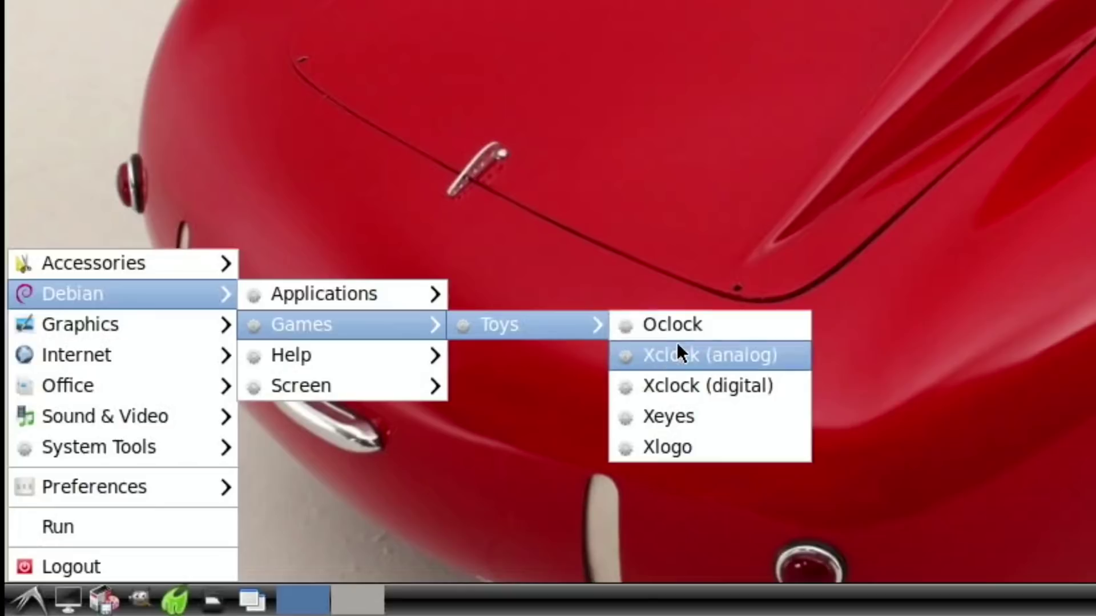
mouse_move(376, 358)
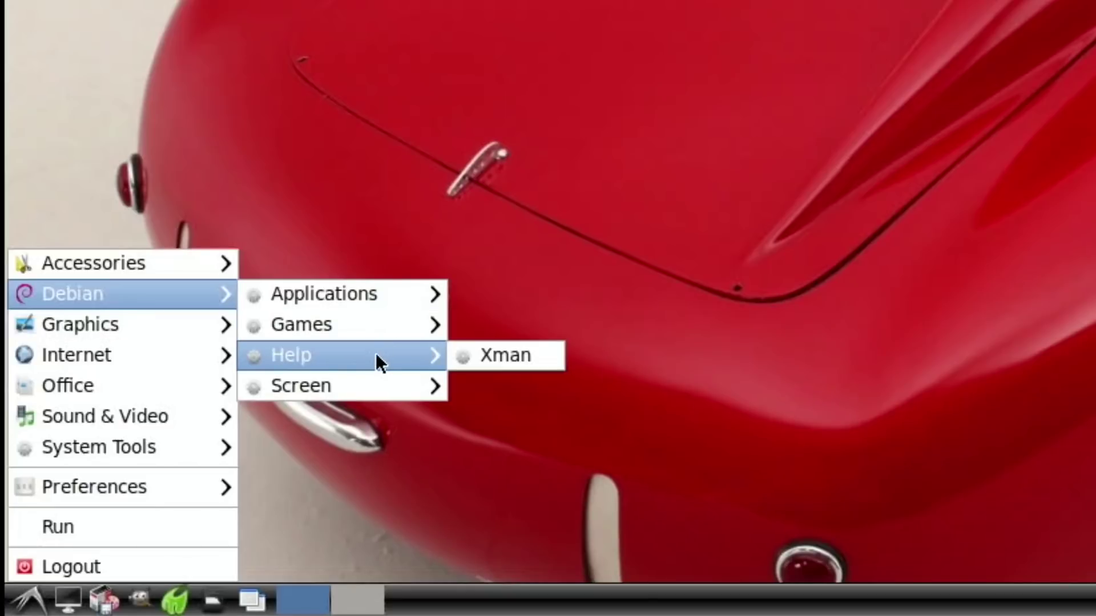
mouse_move(144, 332)
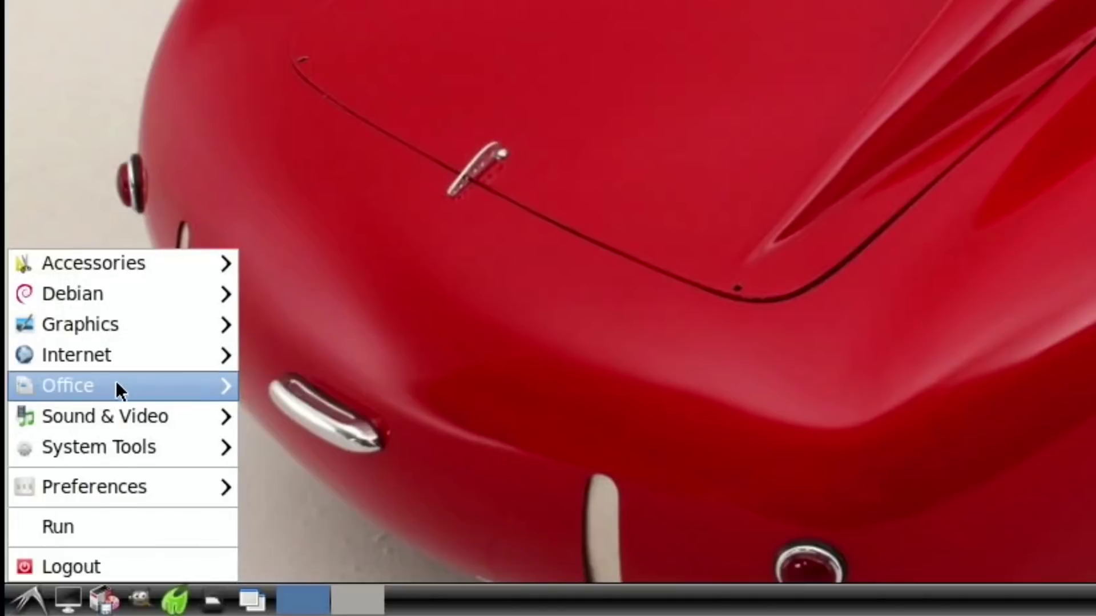
mouse_move(122, 408)
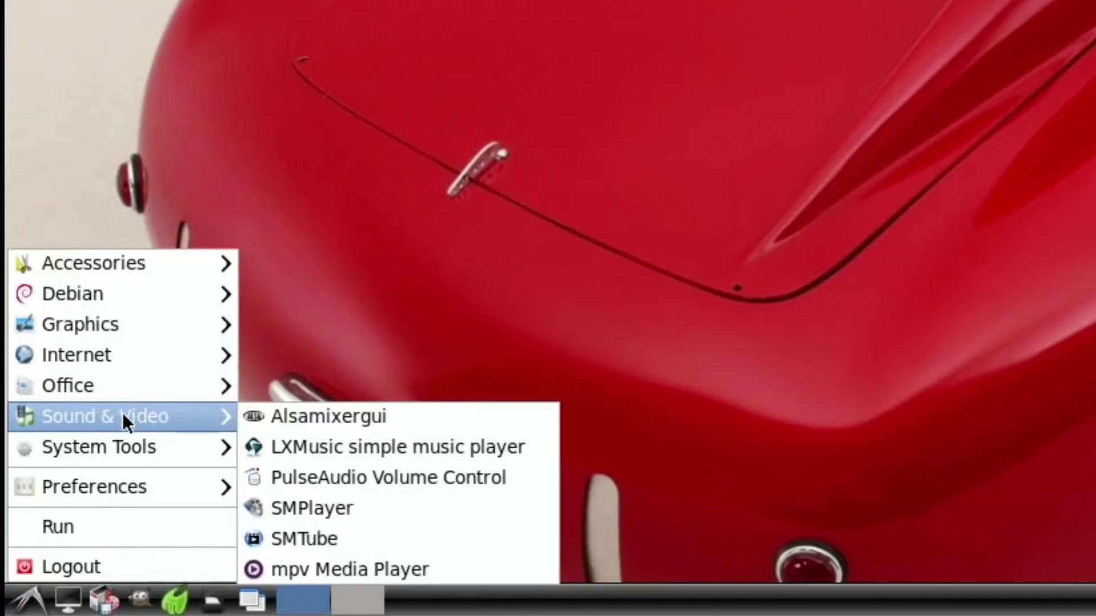
click(445, 284)
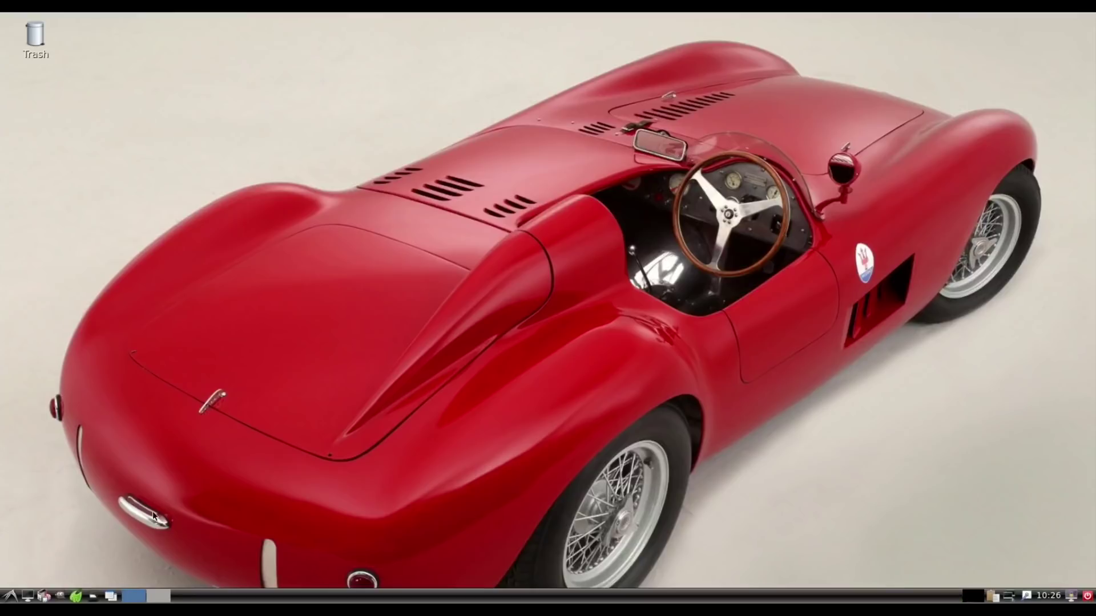
Reboot Raspex via Logout > Reboot and pick Retropie4 in the PINN boot list.
click(7, 597)
click(29, 580)
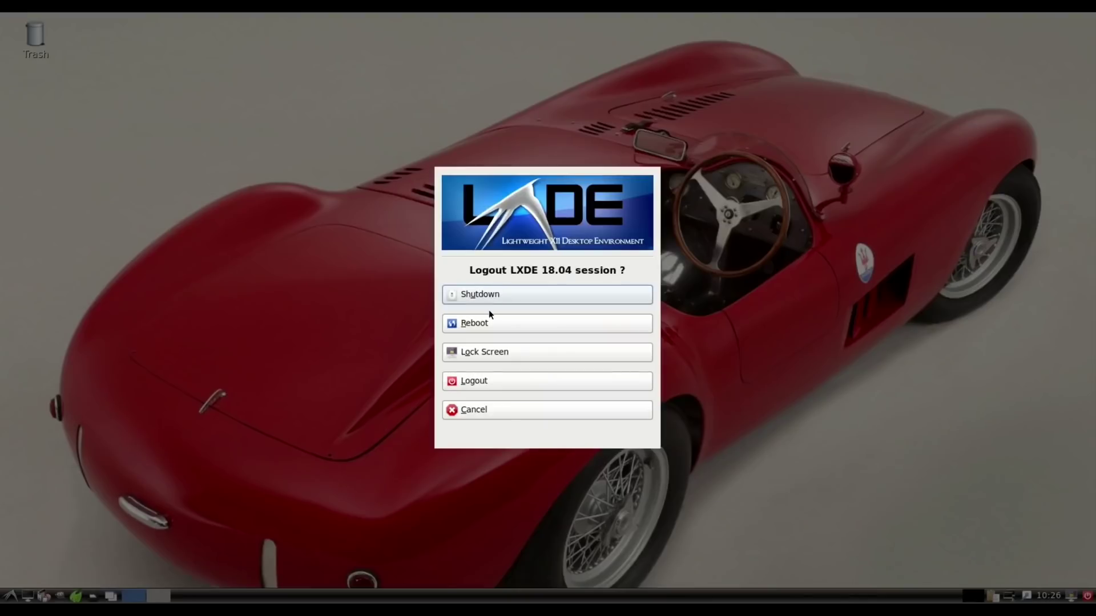
click(476, 323)
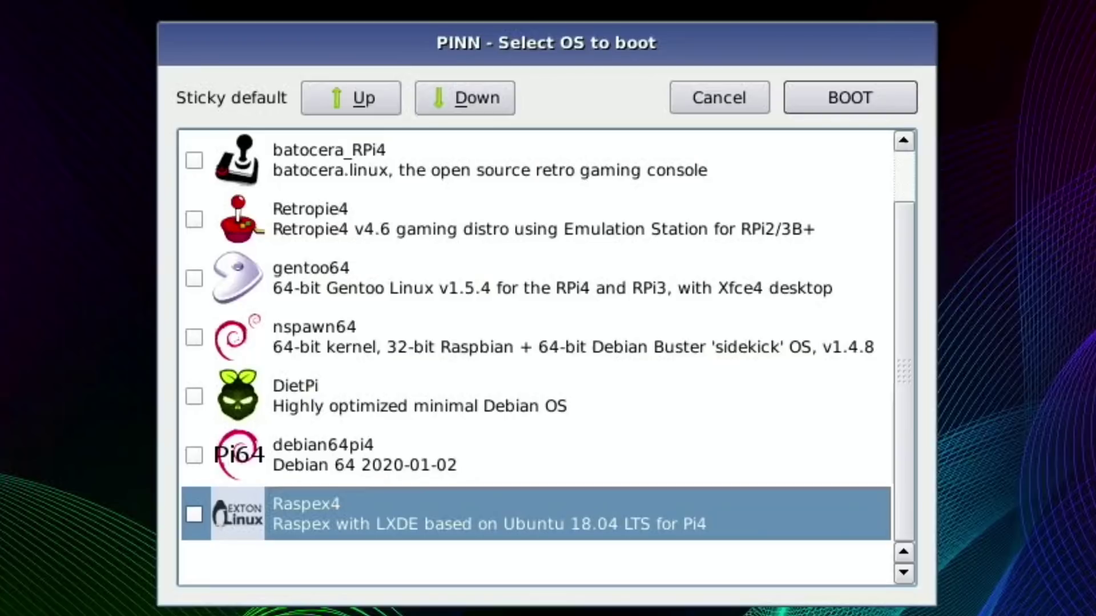
click(294, 230)
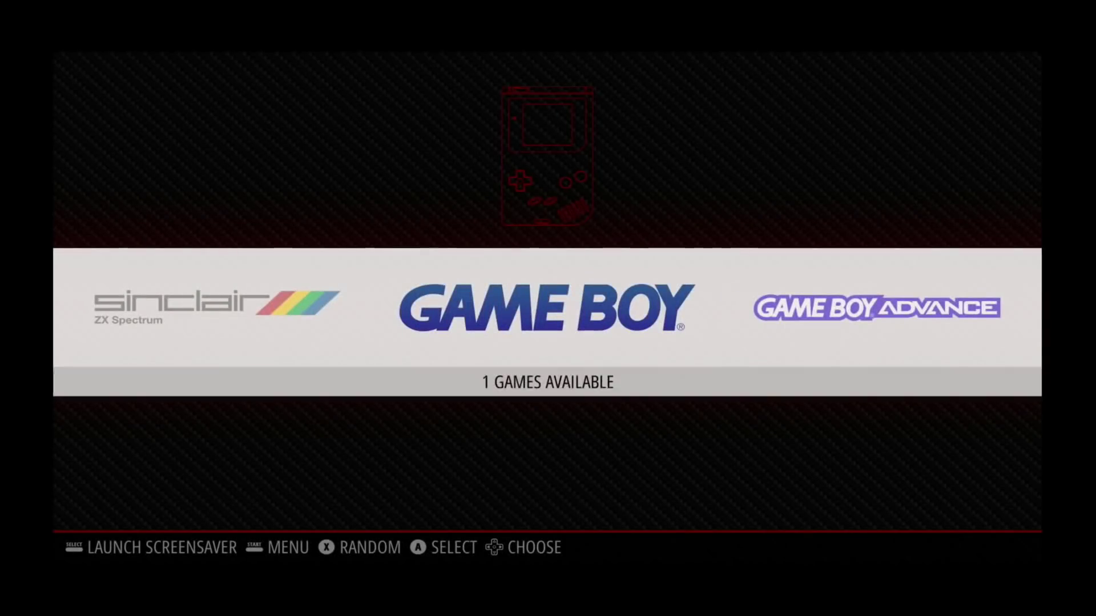
Scroll the system carousel past Super Nintendo and ZX Spectrum and settle on Game Boy.
key(Right)
key(Right)
key(Right)
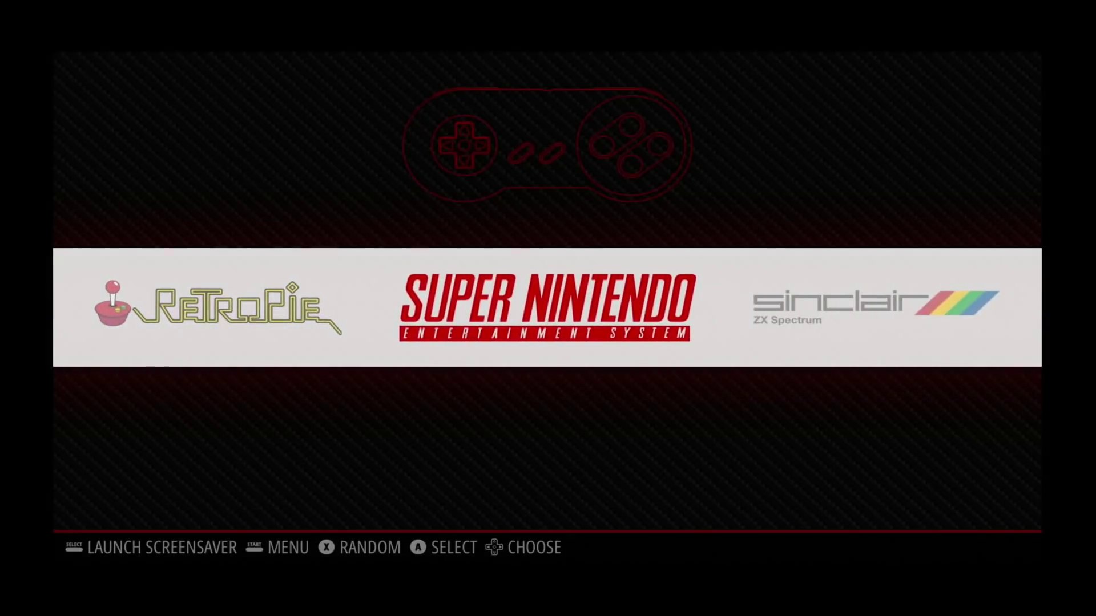
key(Right)
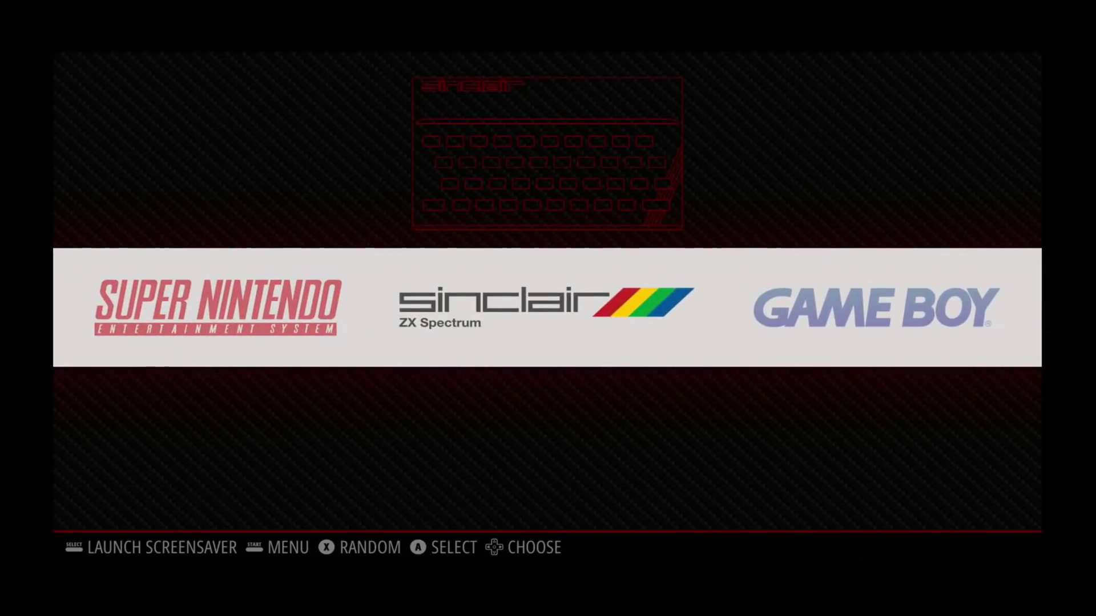
key(Right)
key(Right)
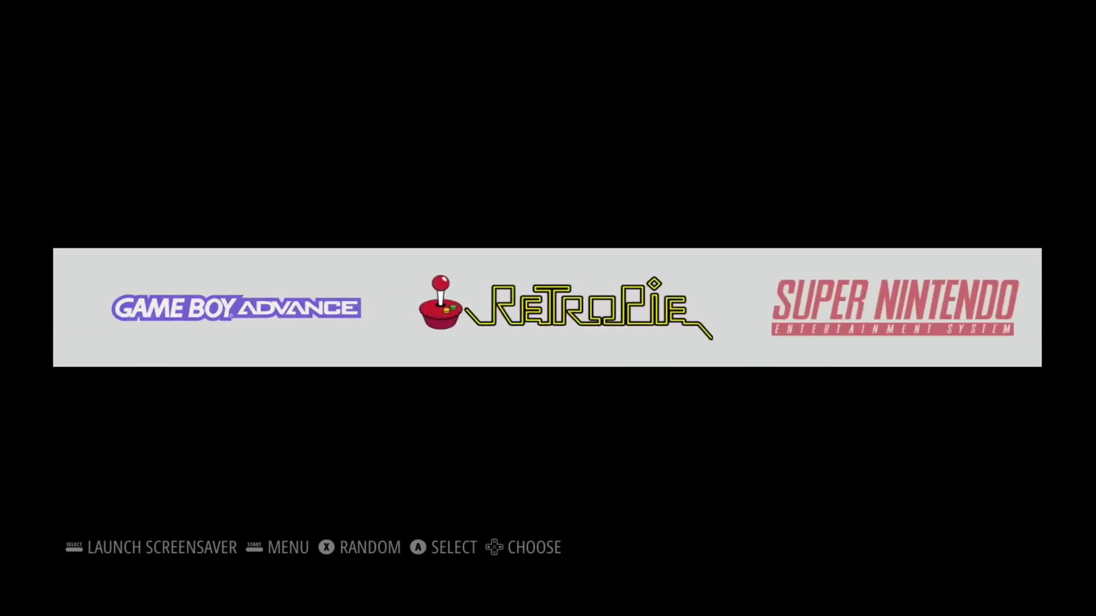
key(Right)
key(Right)
key(Right)
key(Right)
key(Right)
key(Right)
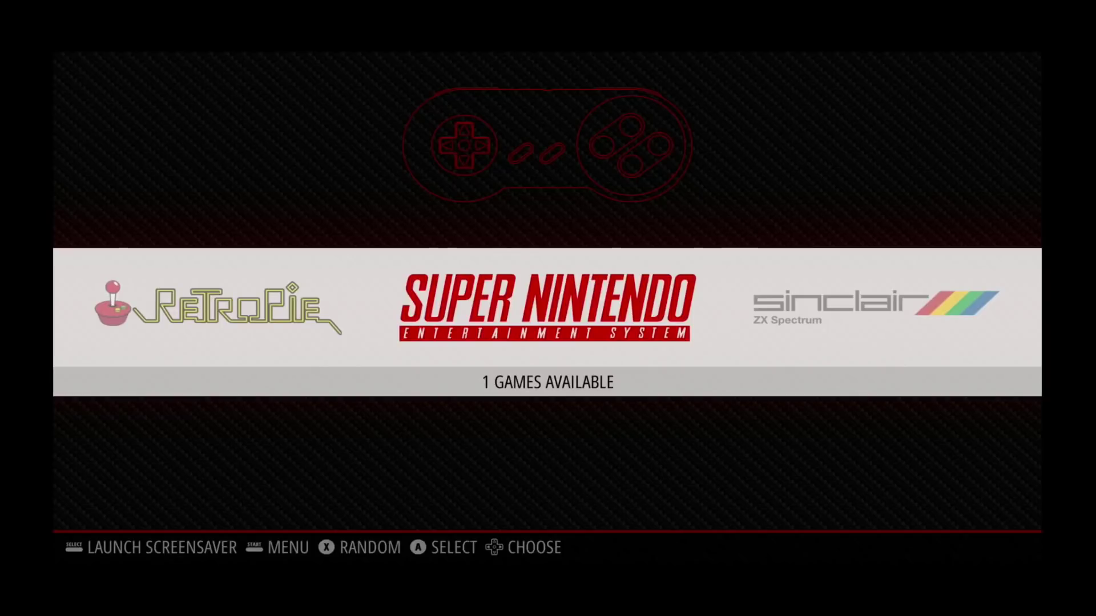
key(Right)
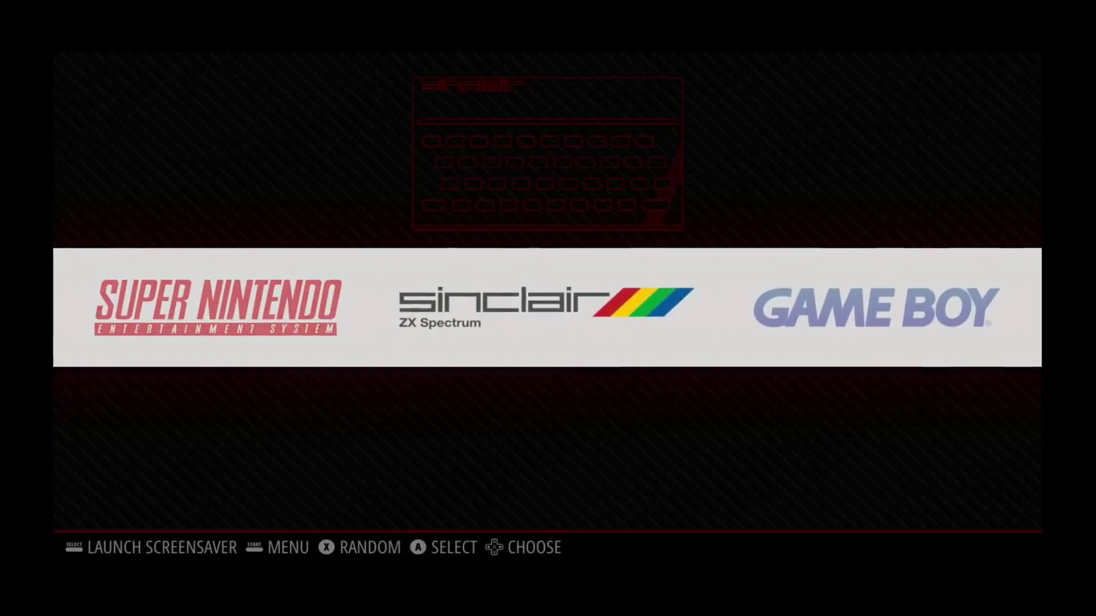
key(Right)
key(Right)
key(Left)
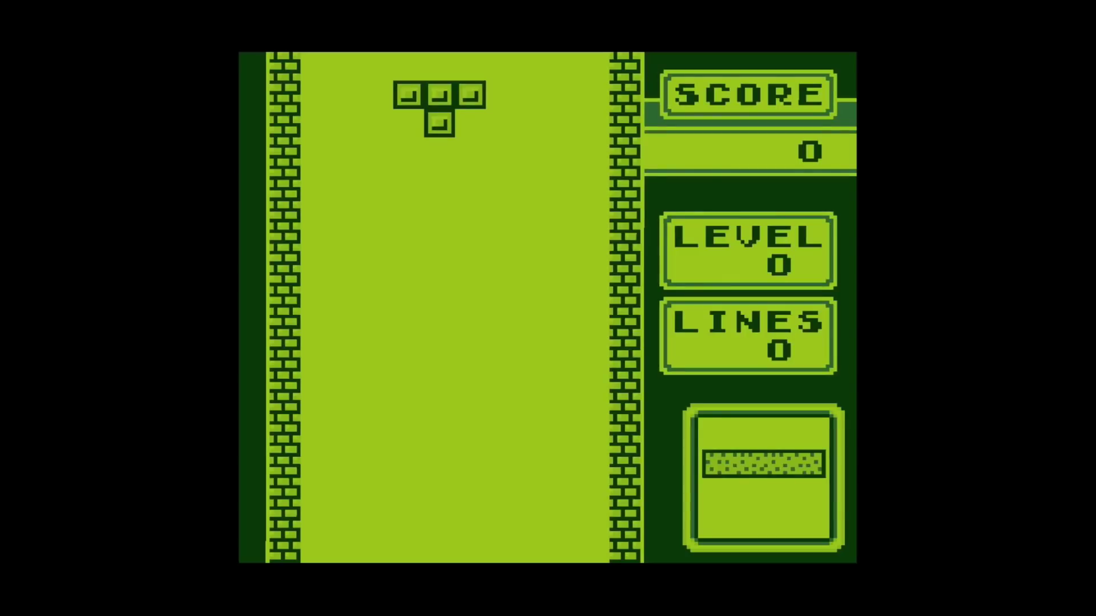
Rotate, shift and drop the T and J pieces in Tetris, then pause the game.
key(x)
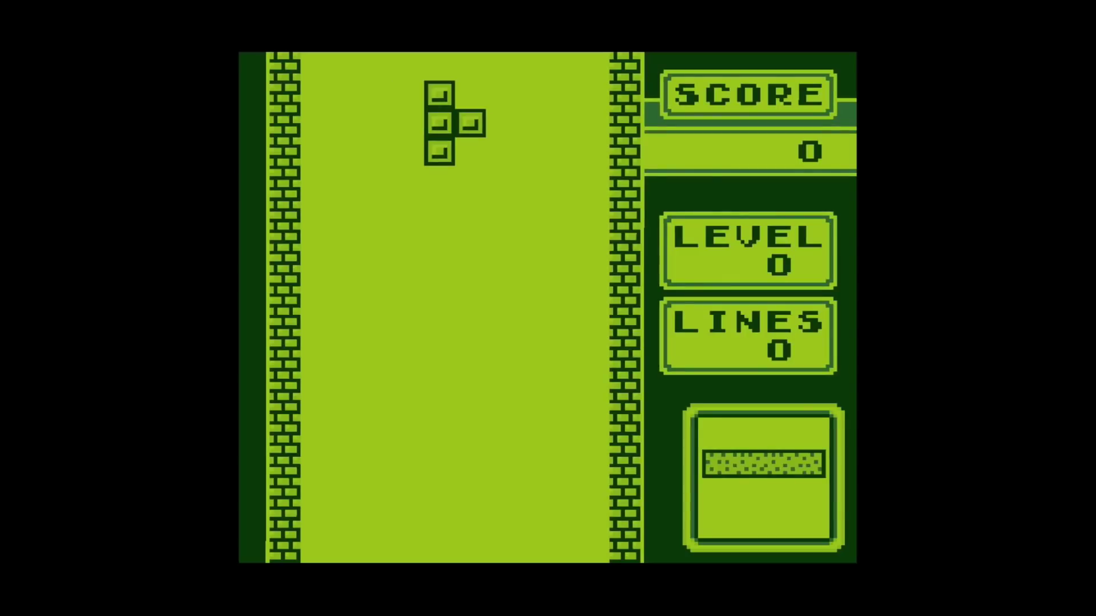
key(x)
key(Left)
key(Left)
key(Left)
key(Down)
key(Down)
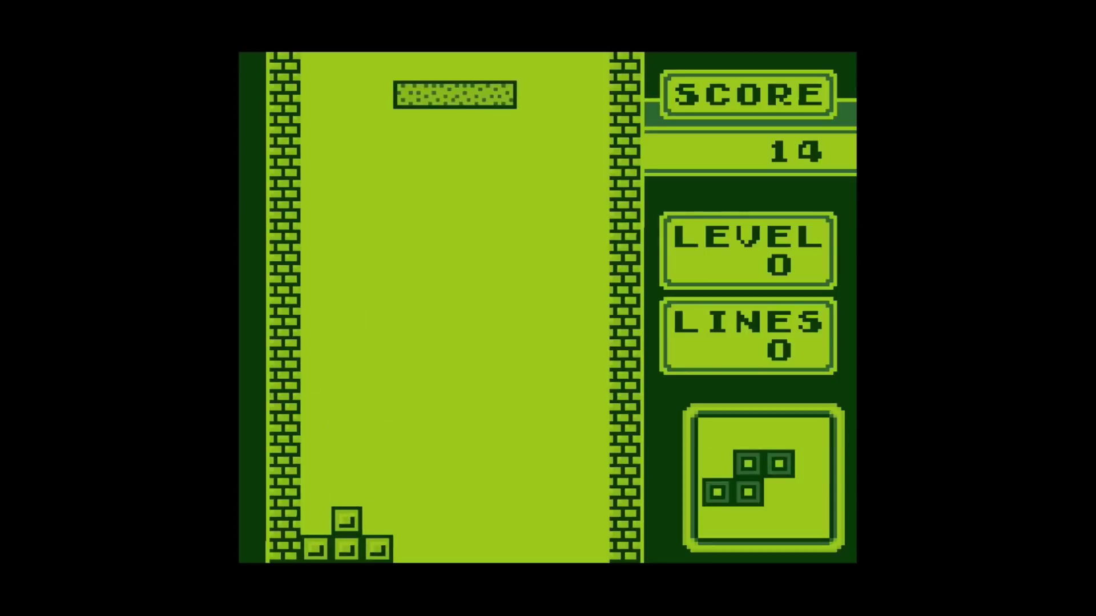
key(Down)
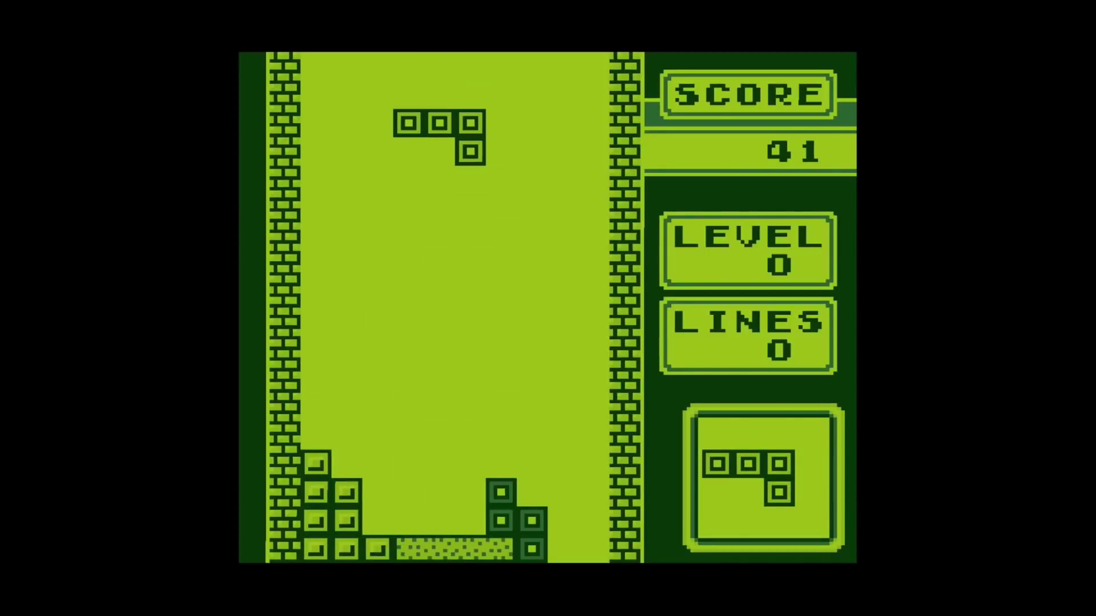
key(x)
key(x)
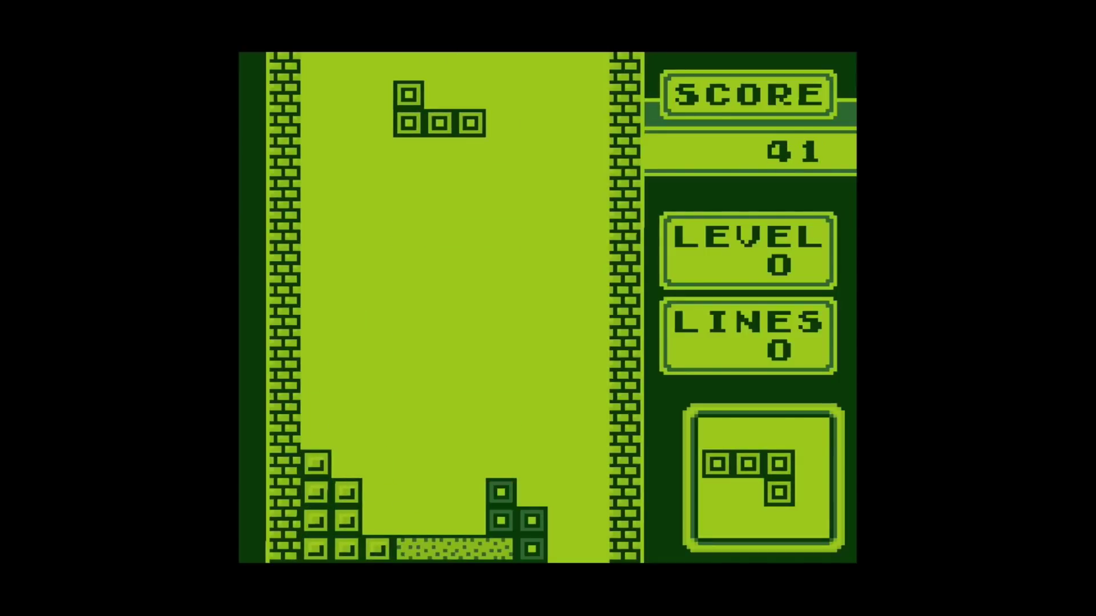
key(Left)
key(Down)
key(Down)
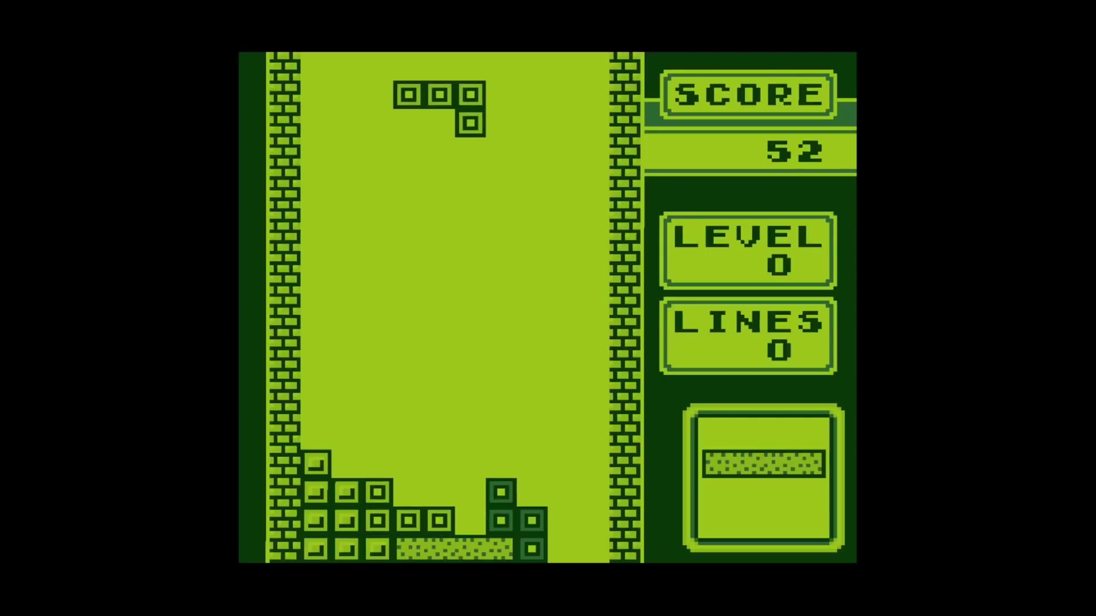
key(Return)
key(Return)
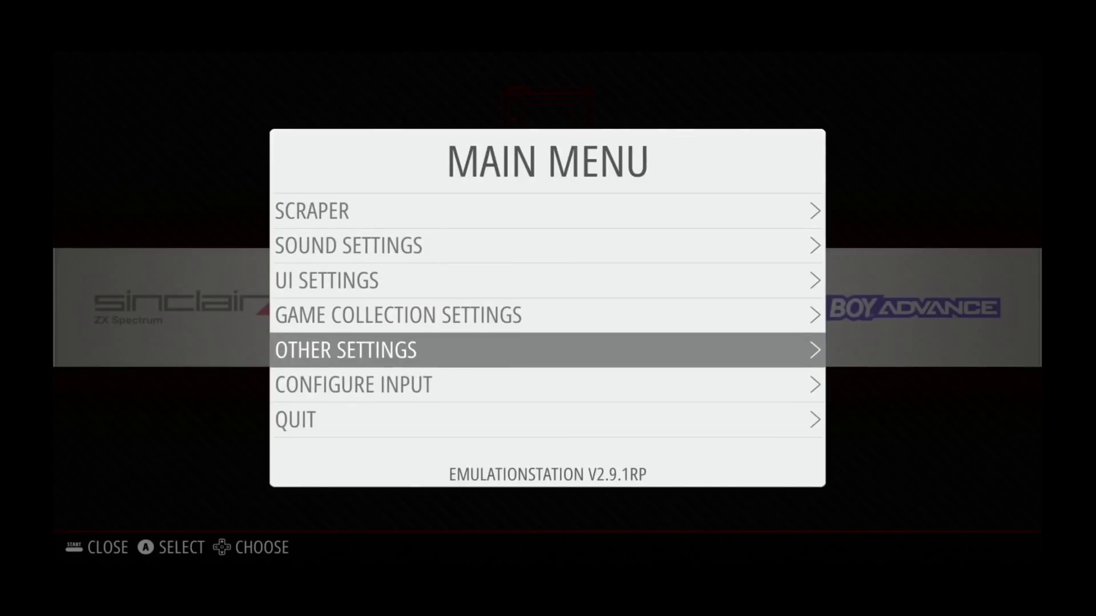
Leave Tetris and restart the system from EmulationStation's Main Menu via Quit > Restart System.
key(Return)
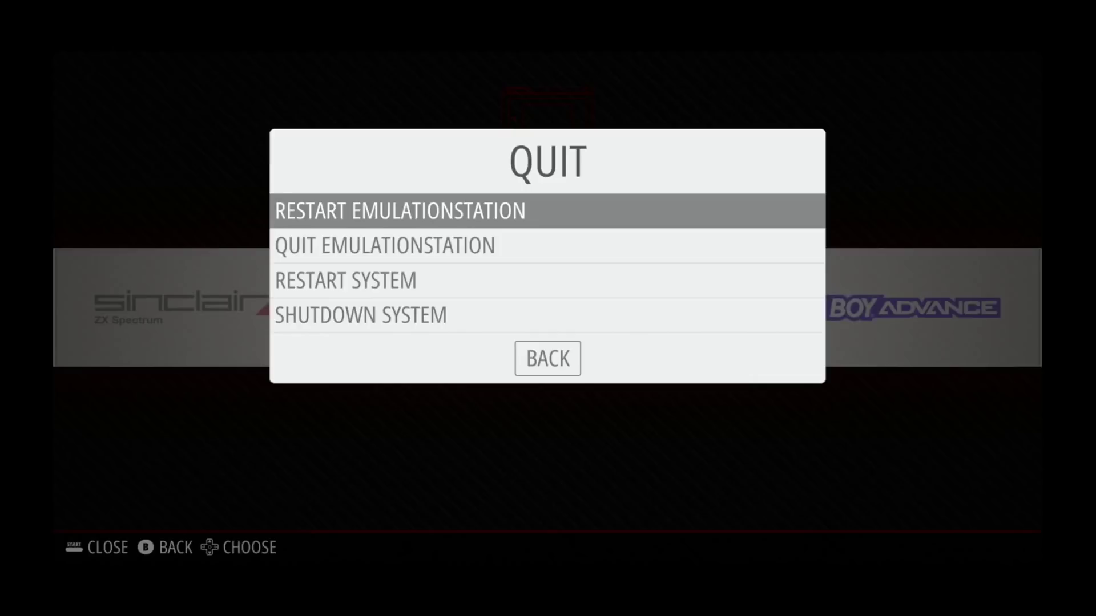
key(Down)
key(Down)
key(Return)
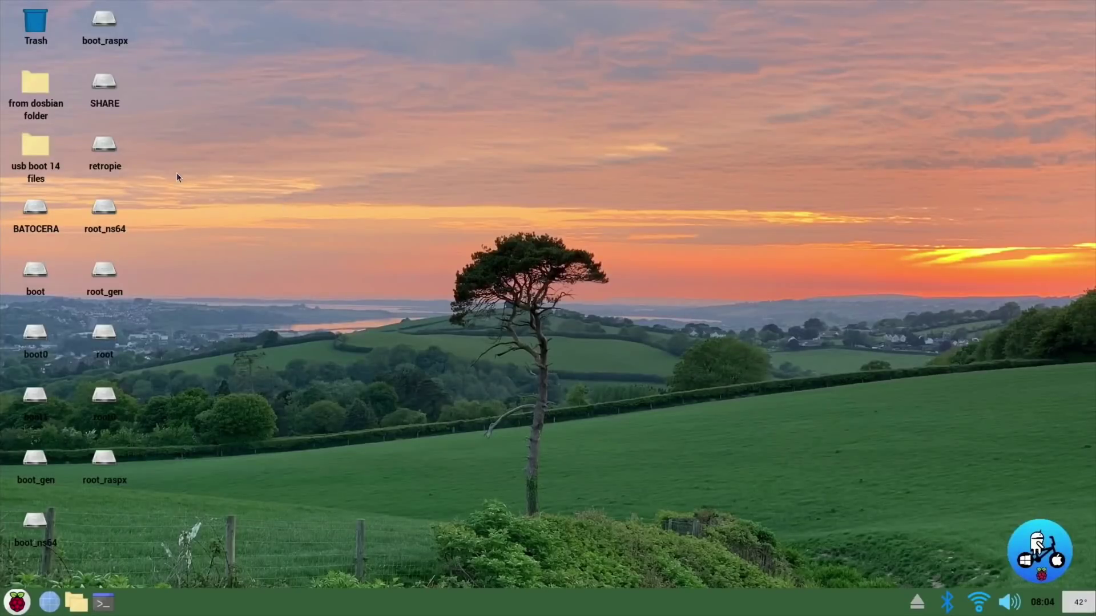
Browse the retropie drive to home/pi/RetroPie/roms and move that window to the right.
double_click(105, 149)
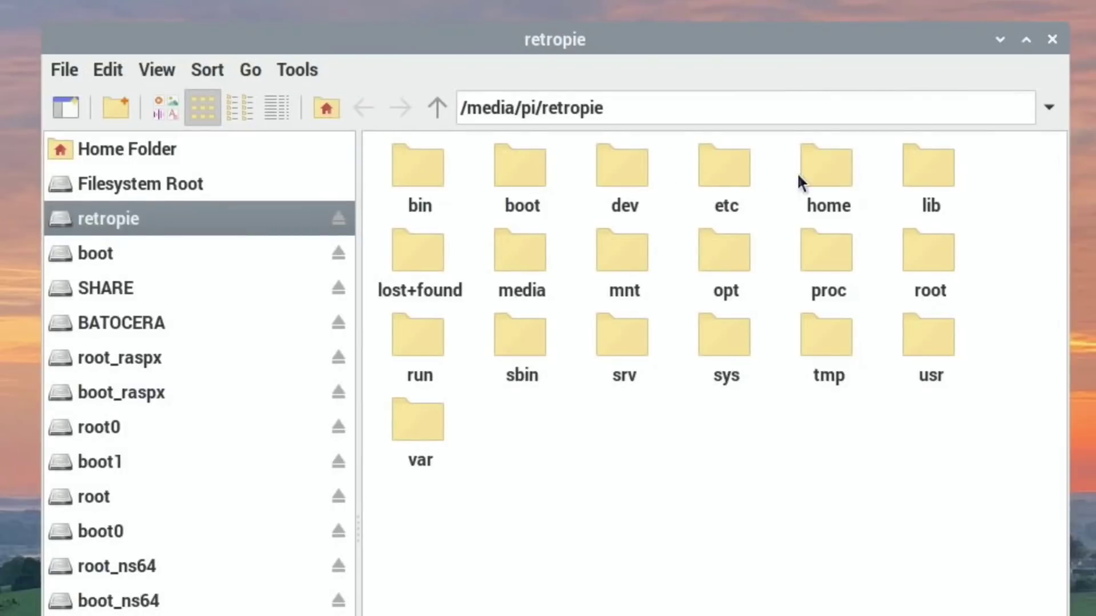
double_click(816, 173)
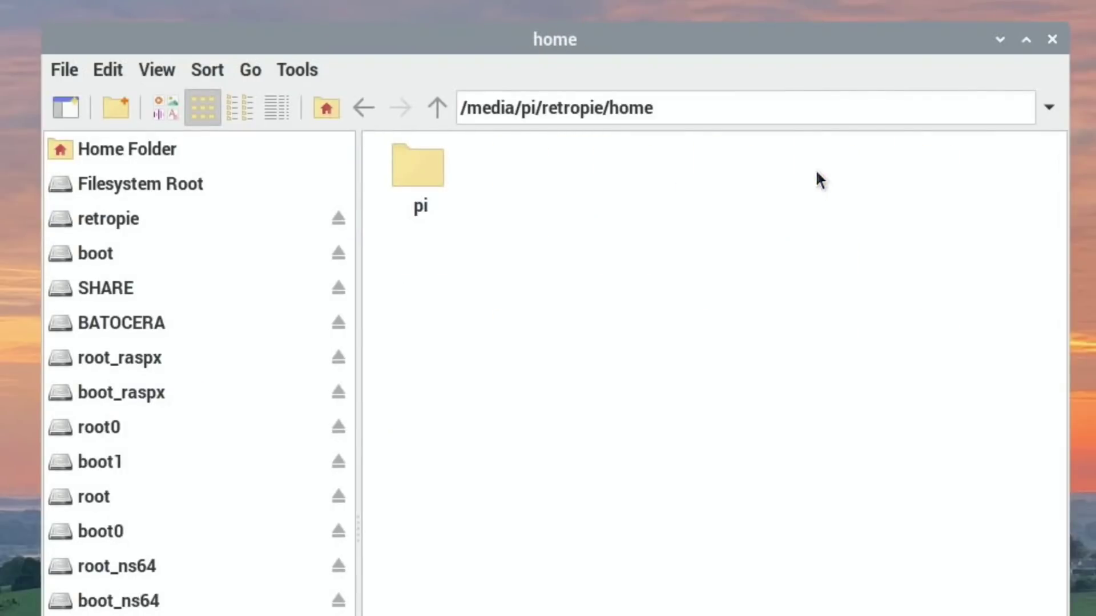
double_click(432, 169)
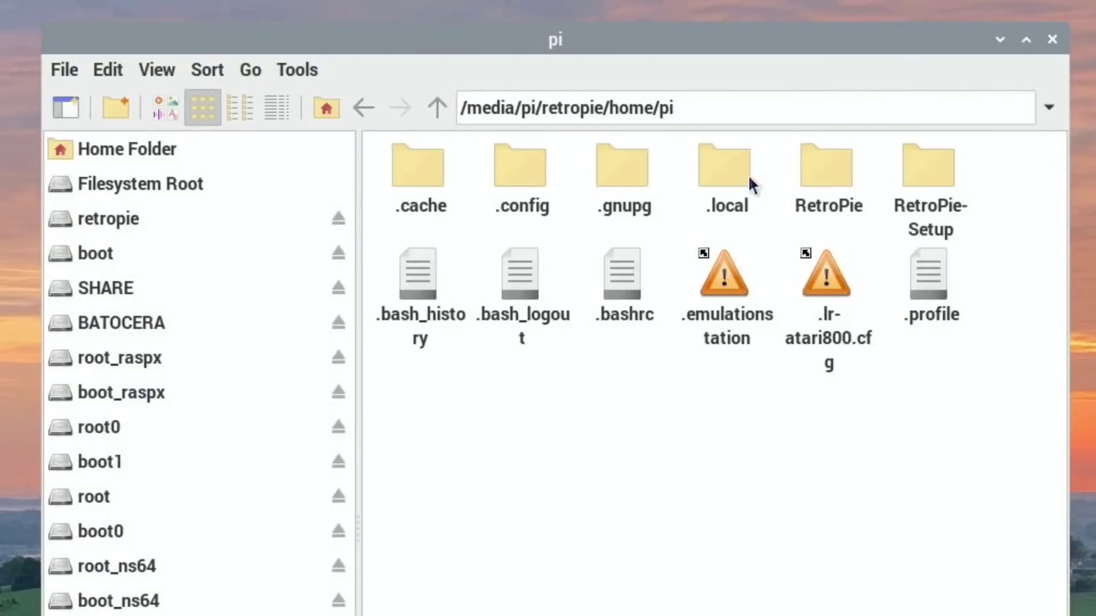
double_click(819, 187)
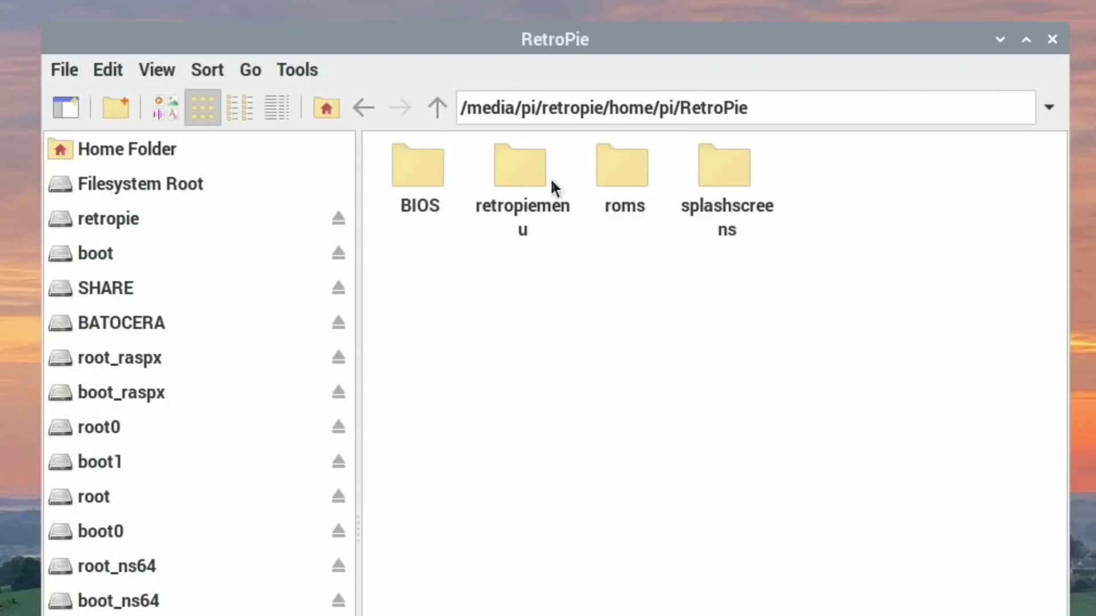
double_click(629, 176)
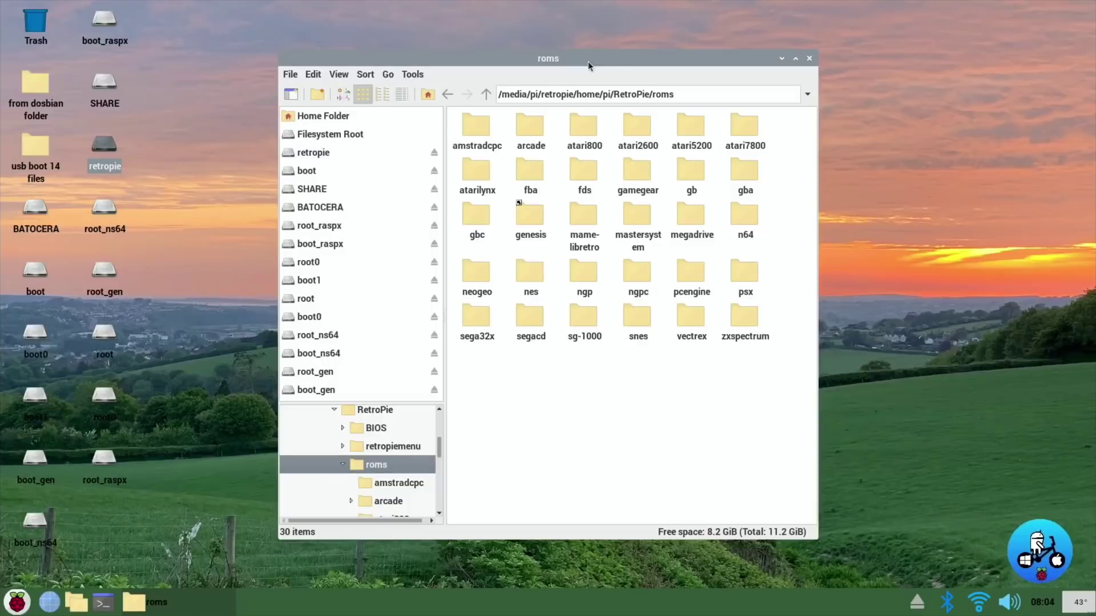
drag(621, 50, 917, 33)
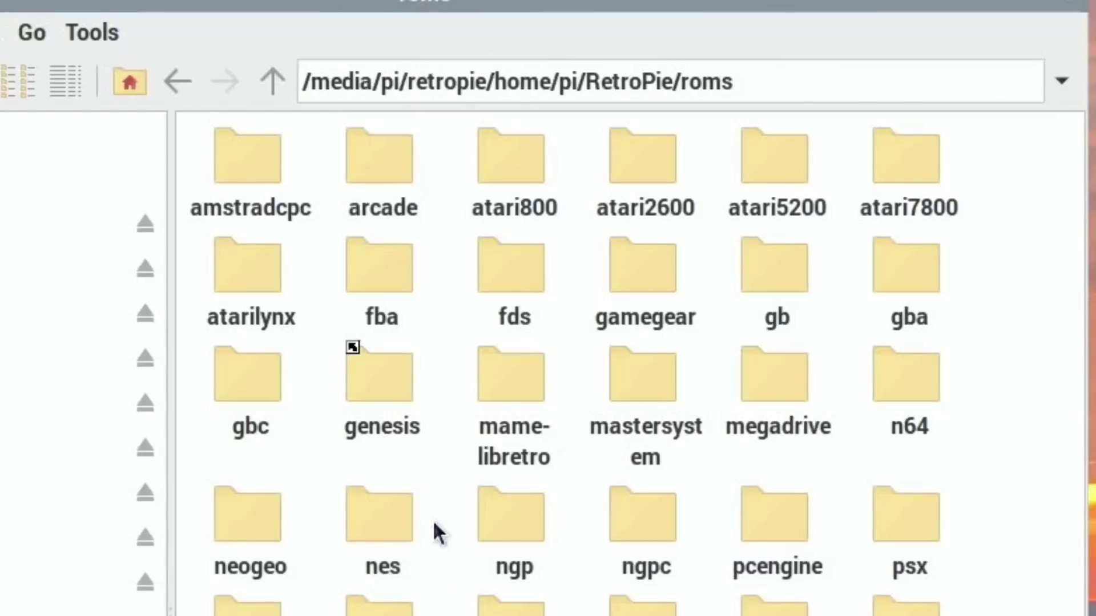
Inspect the gb and gba ROM folders, select the Winning Eleven save, then close the window.
double_click(762, 272)
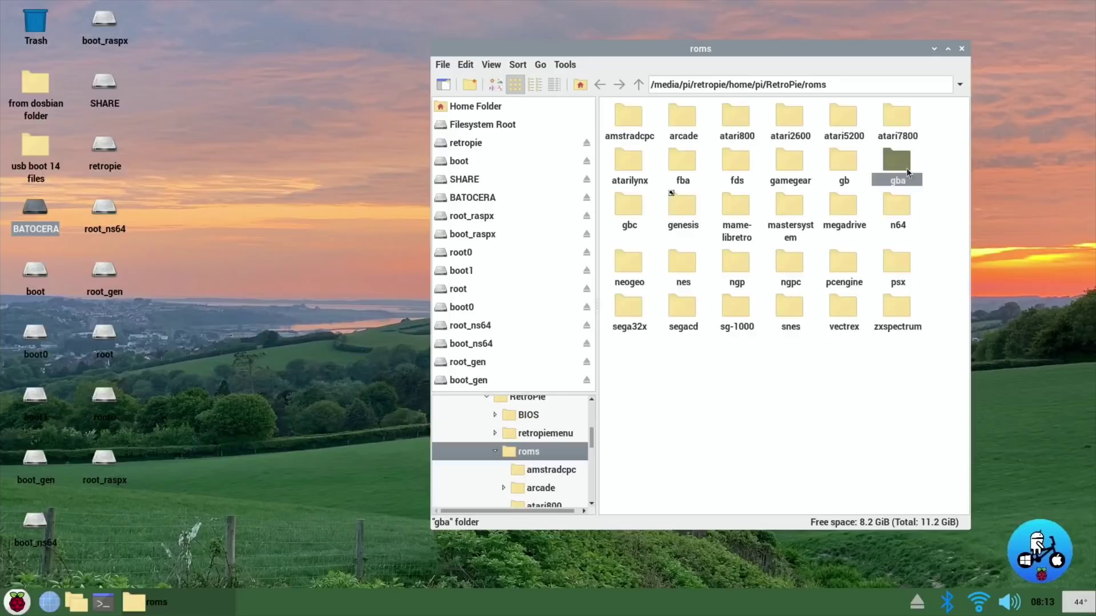
double_click(908, 171)
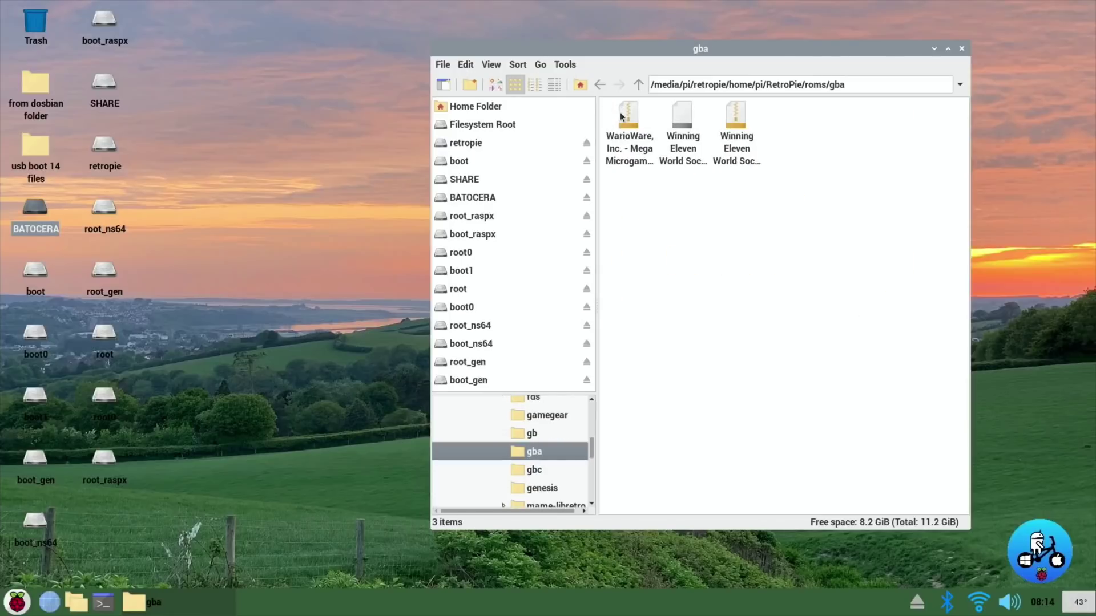
click(682, 125)
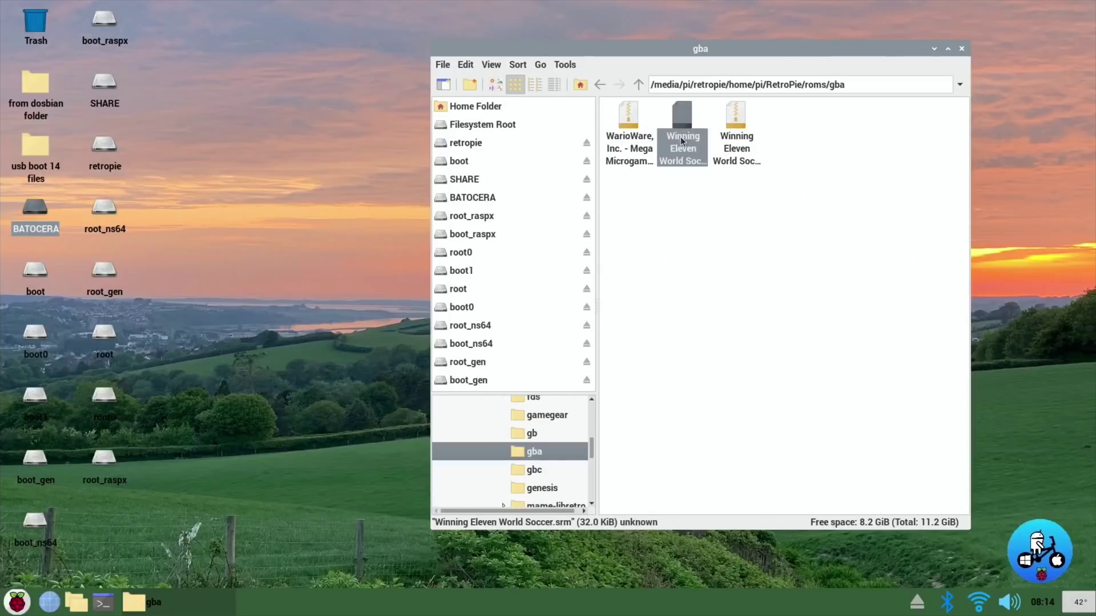
click(960, 49)
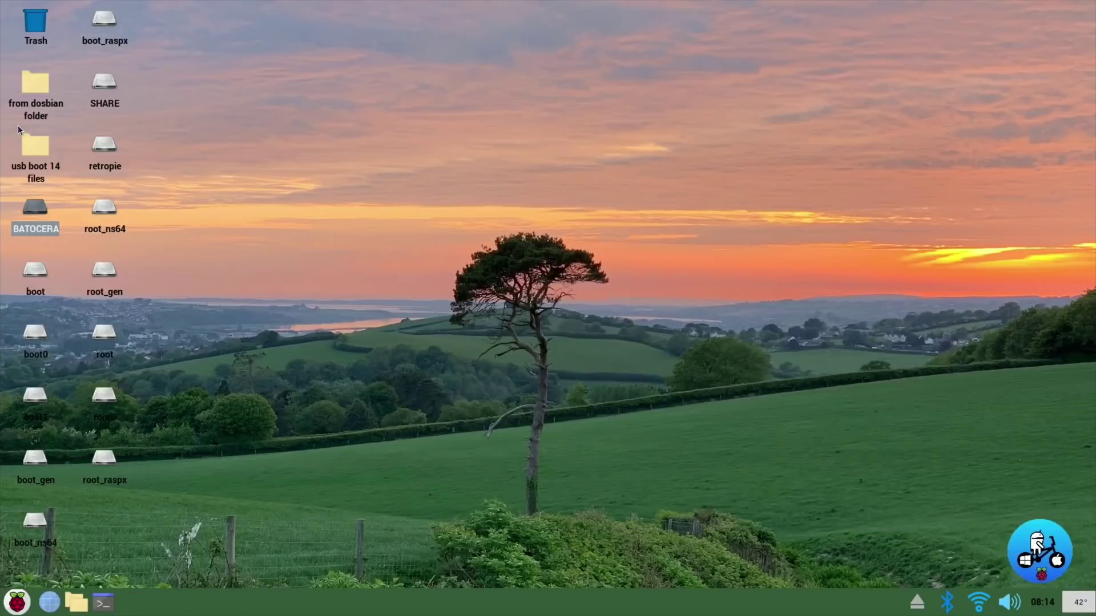
Log out of Raspberry Pi OS and reboot back into PINN's boot selection.
click(19, 602)
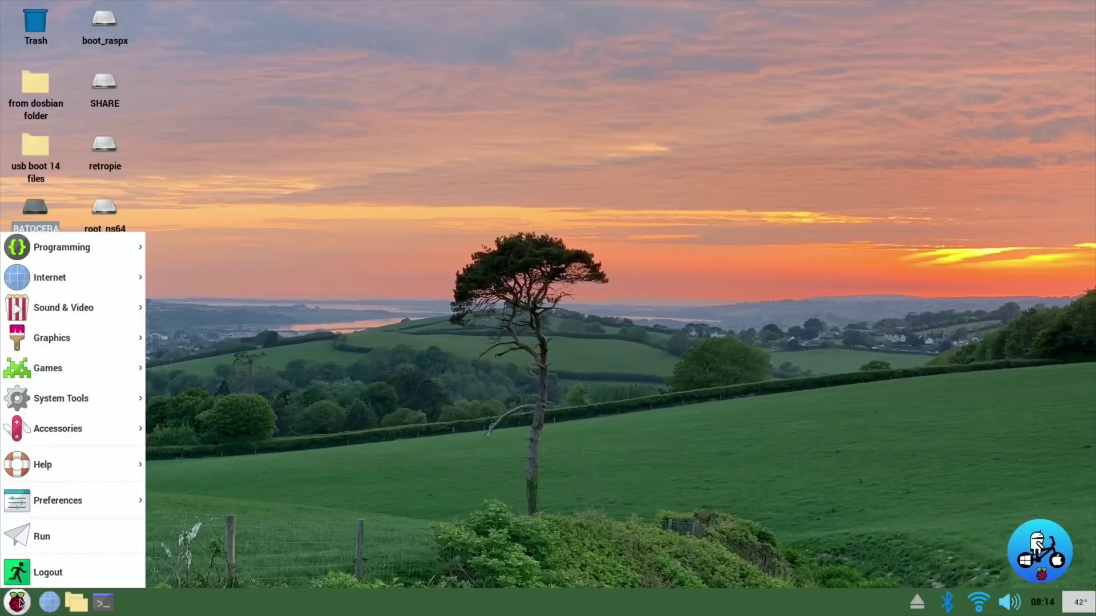
click(26, 574)
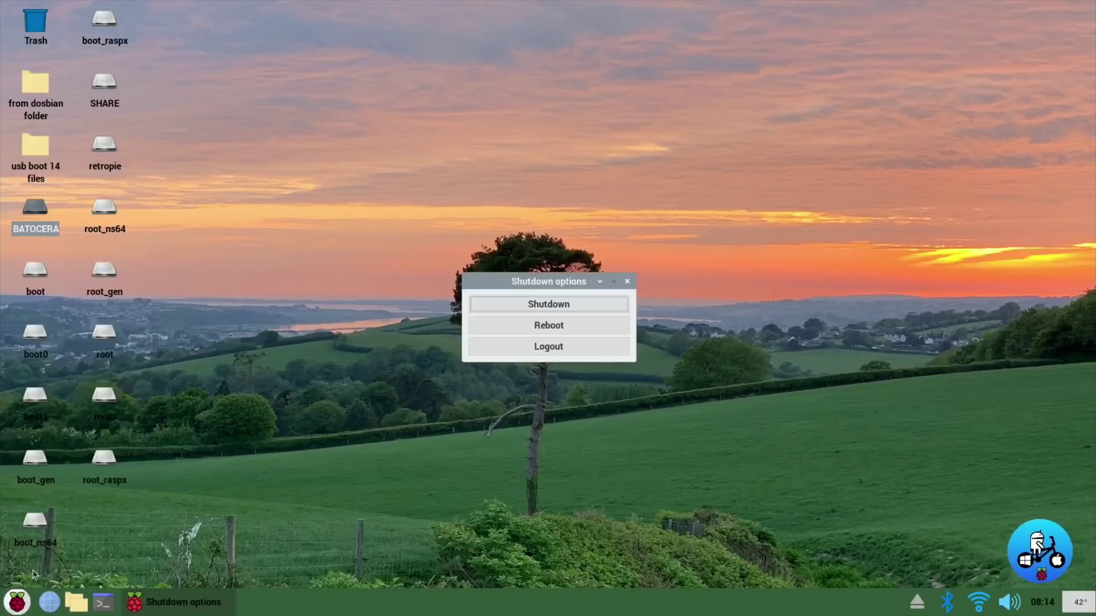
click(494, 323)
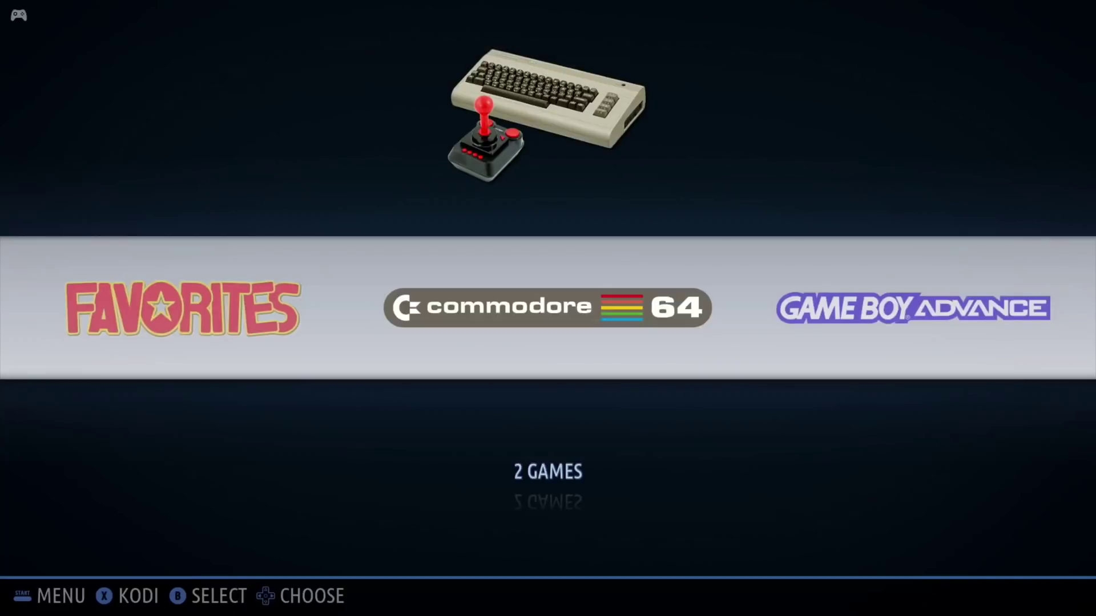
Look through the Commodore 64, Game Boy Advance and Mega Drive game lists.
key(Return)
key(Right)
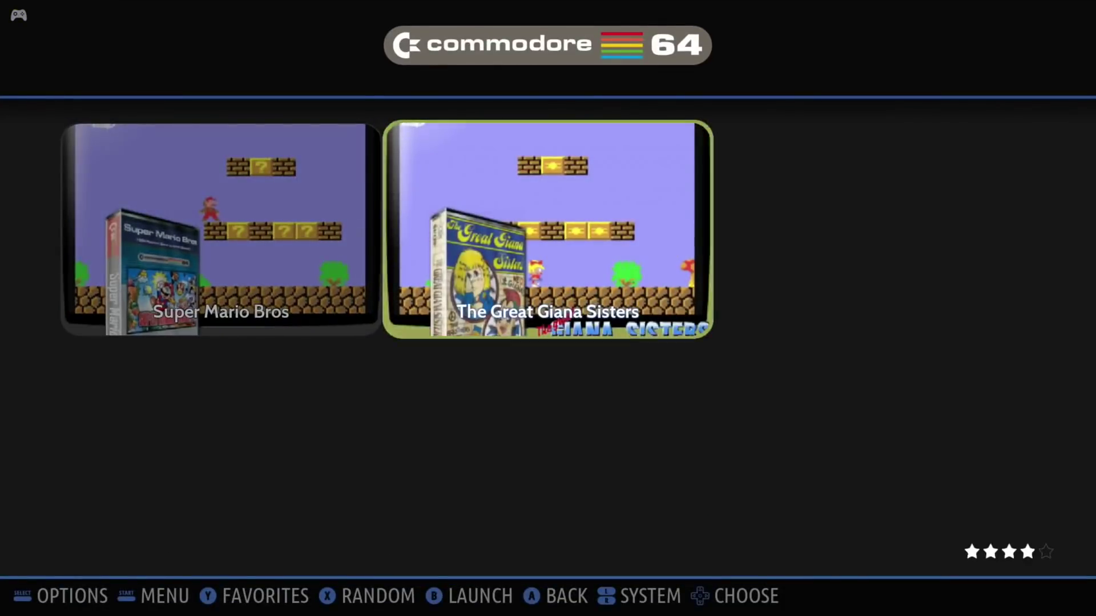
key(Escape)
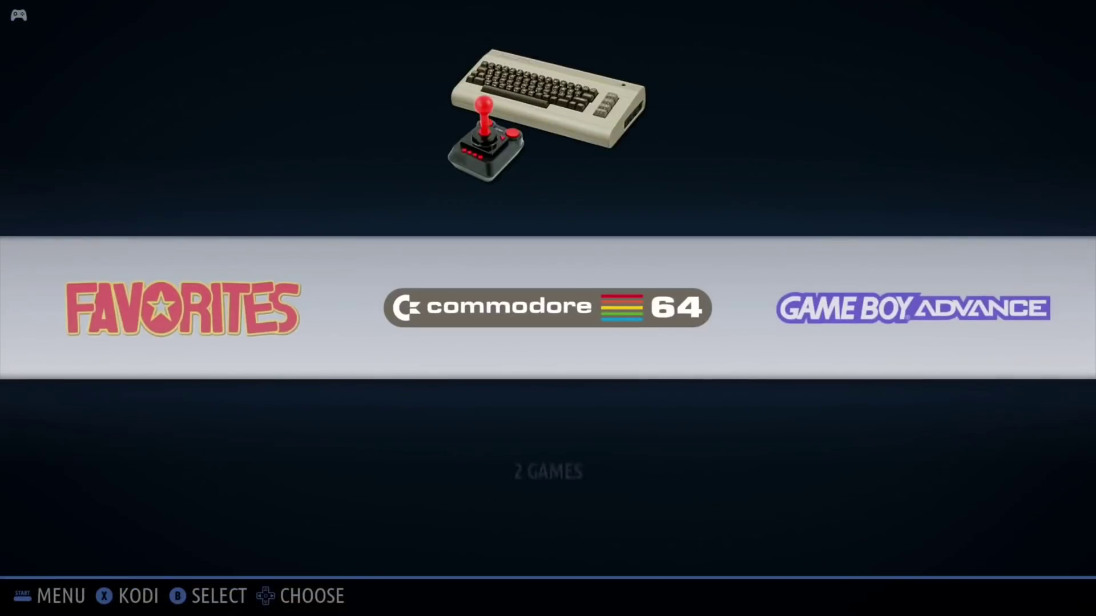
key(Right)
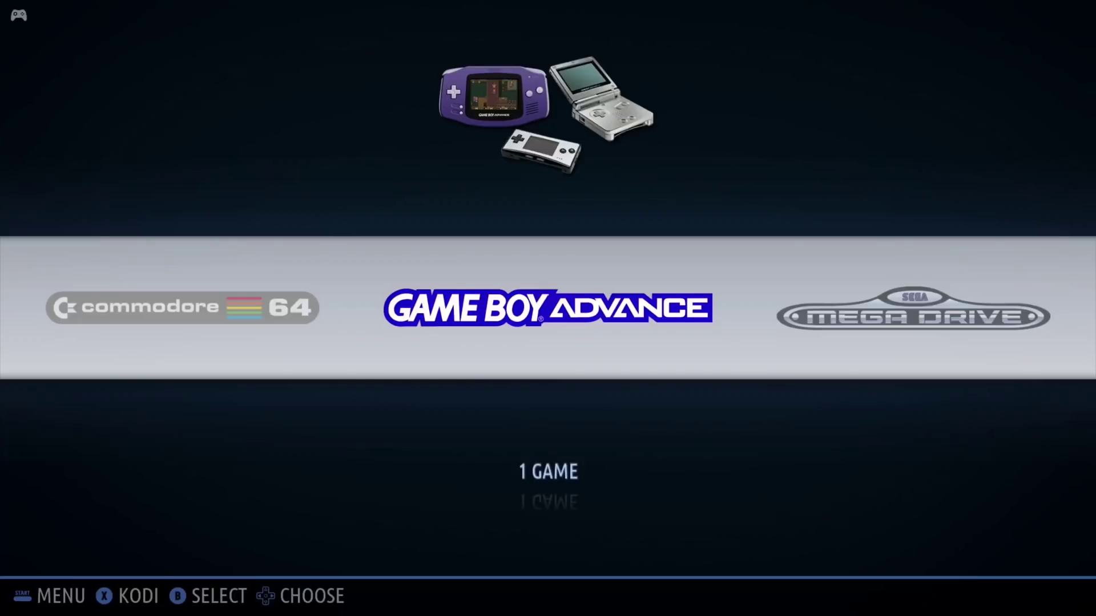
key(Return)
key(Escape)
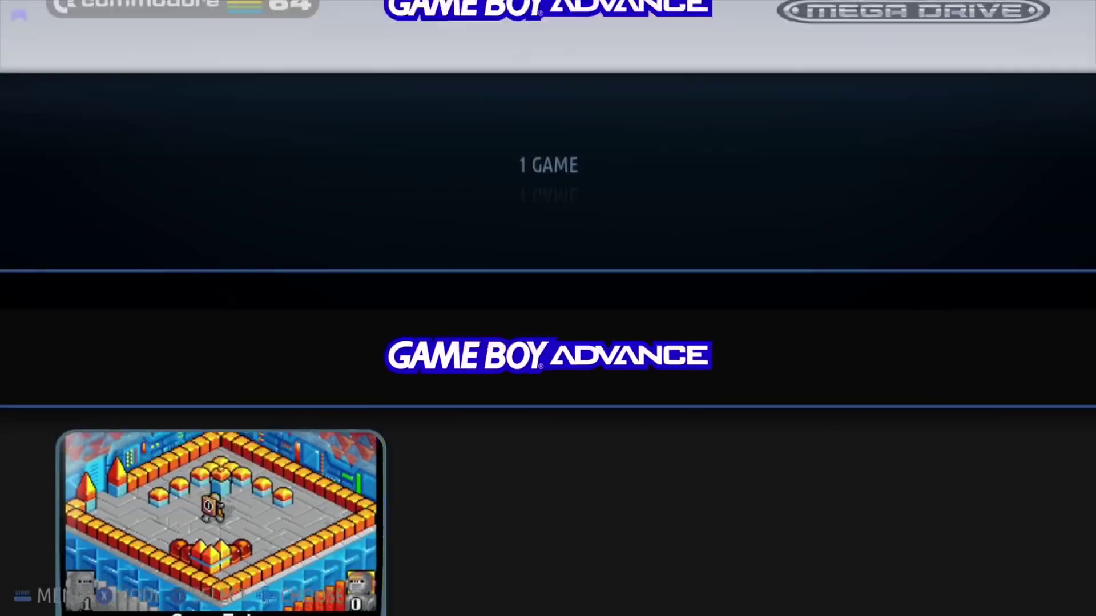
key(Right)
key(Return)
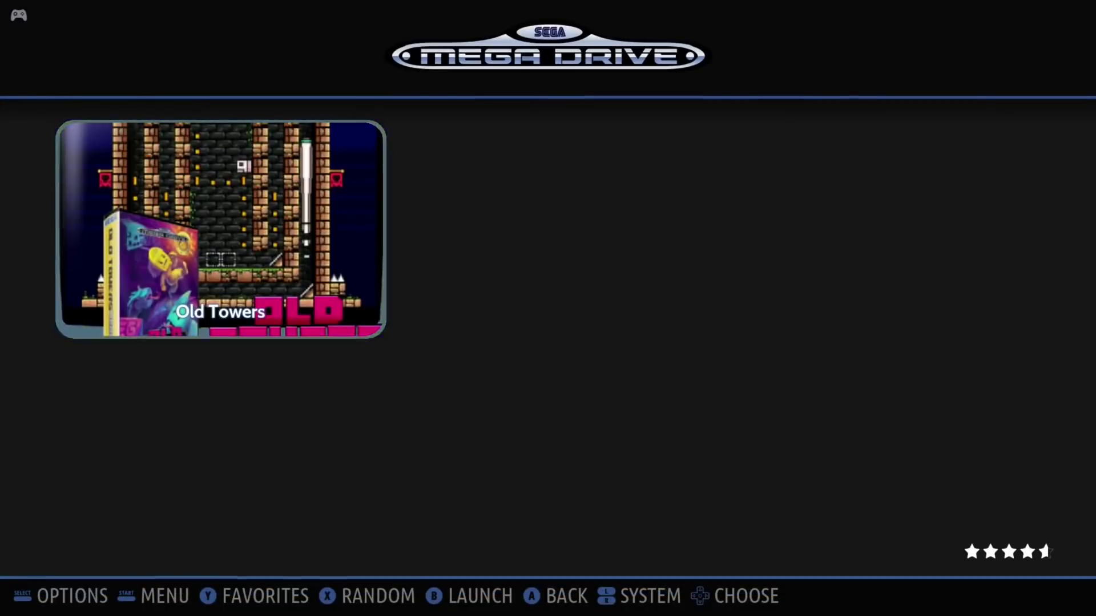
key(Escape)
Look through the NES, PC Engine and Super Nintendo game lists.
key(Right)
key(Return)
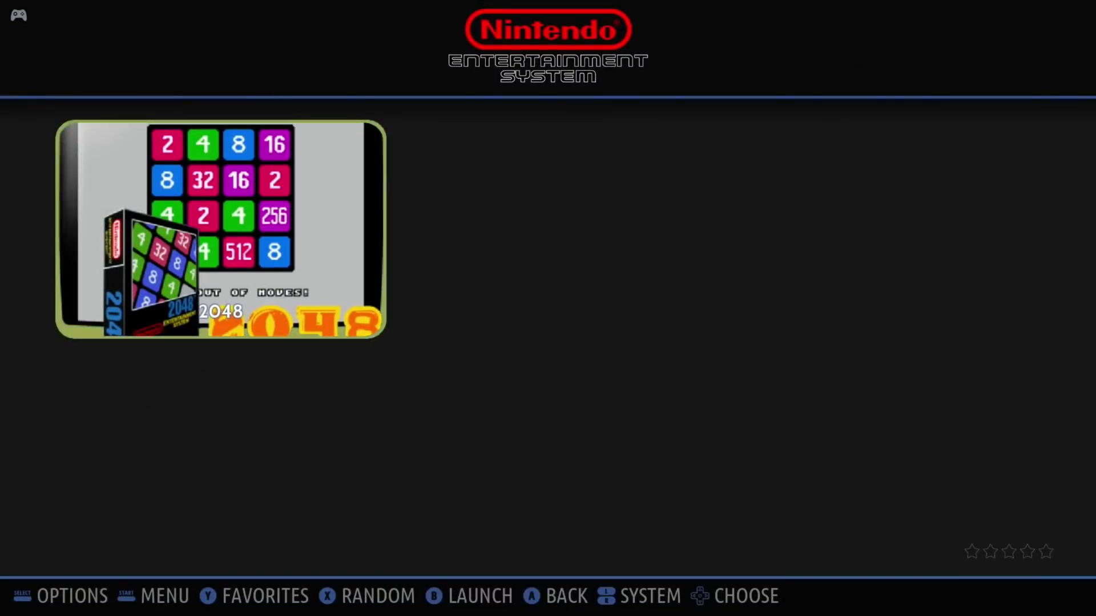
key(Escape)
key(Right)
key(Return)
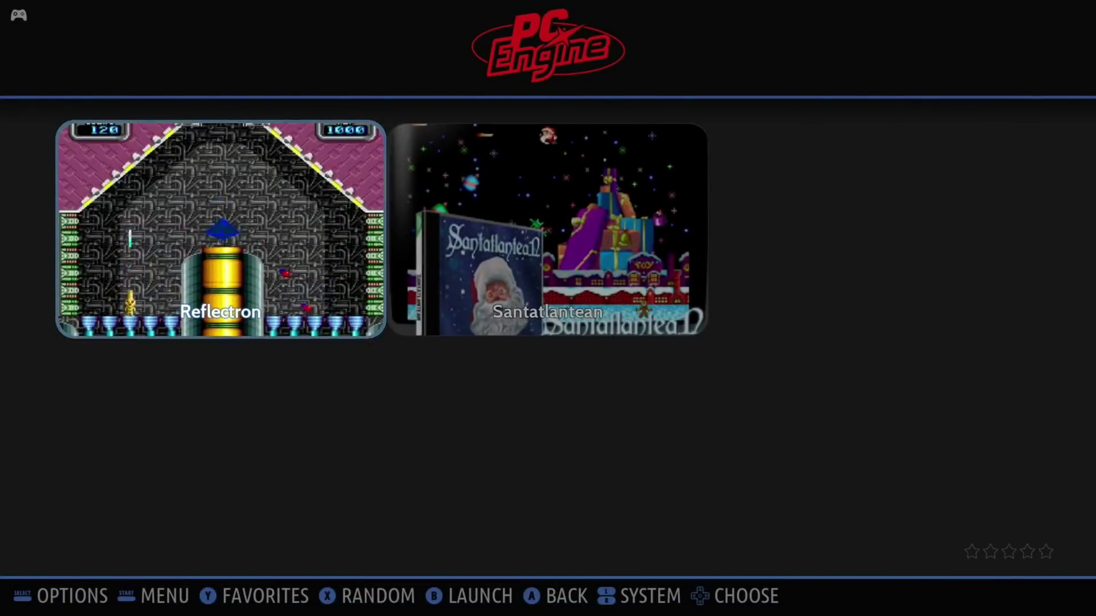
key(Escape)
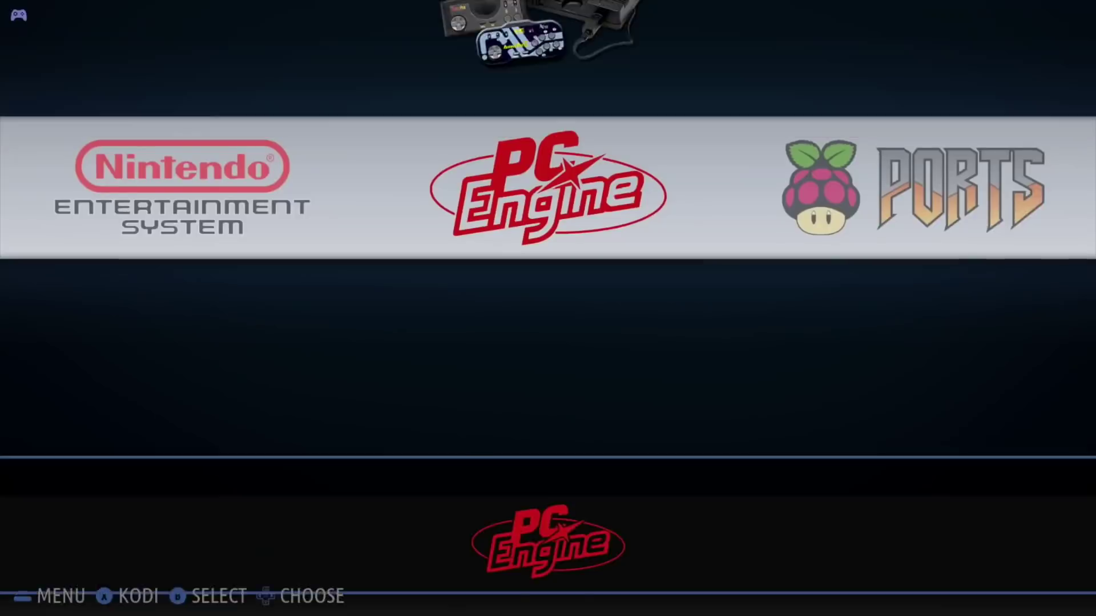
key(Right)
key(Right)
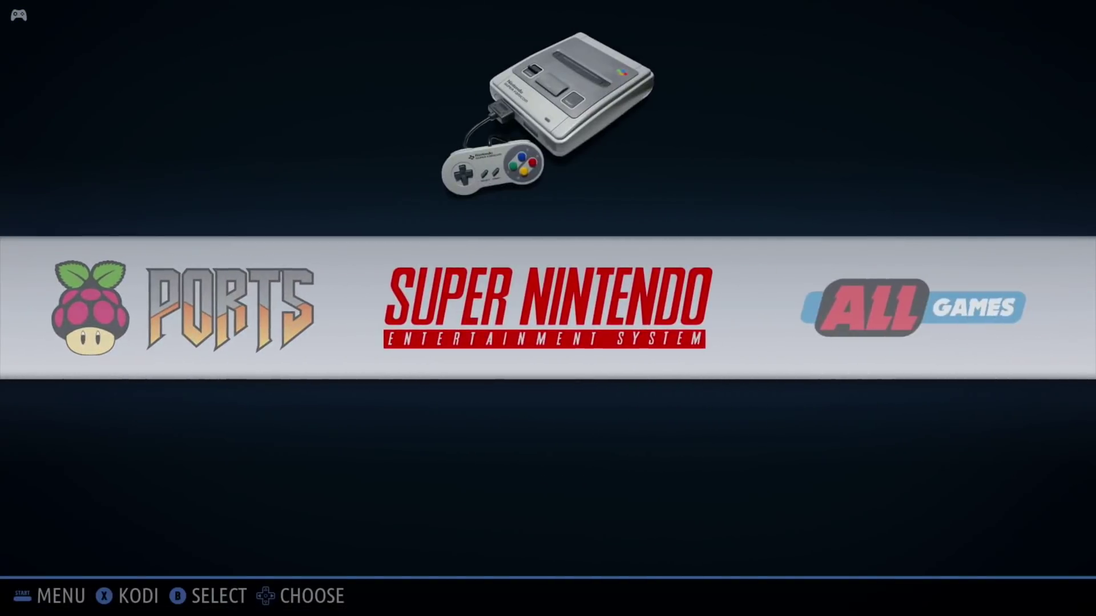
key(Return)
key(Escape)
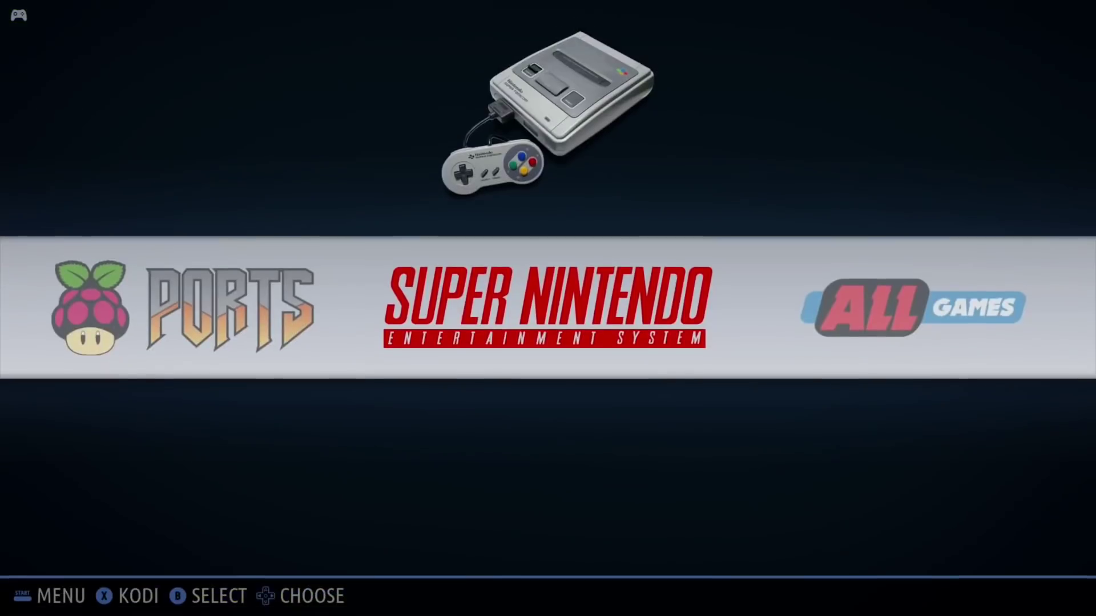
Open the Ports collection, browse its games and launch Quake (shareware).
key(Right)
key(Left)
key(Left)
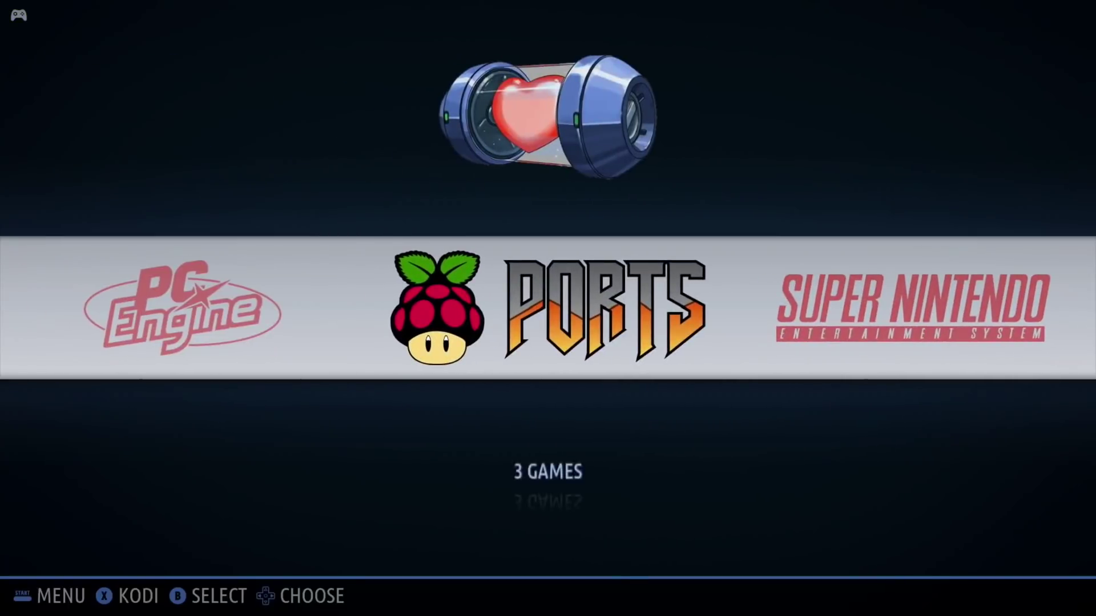
key(Return)
key(Right)
key(Right)
key(Left)
key(Left)
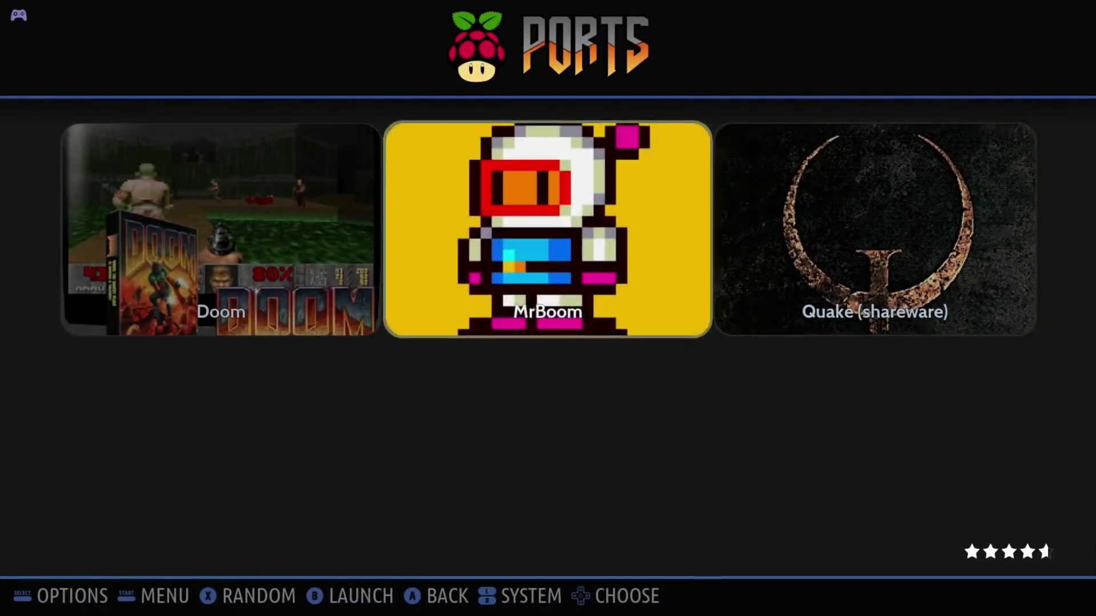
key(Right)
key(Right)
key(Left)
key(Left)
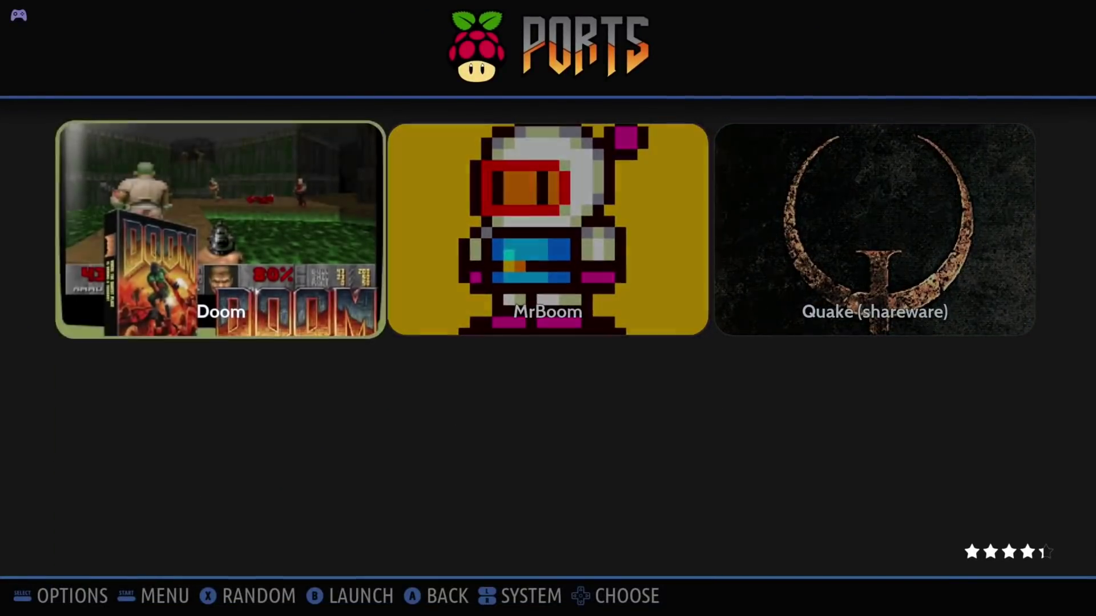
key(Right)
key(Right)
key(Return)
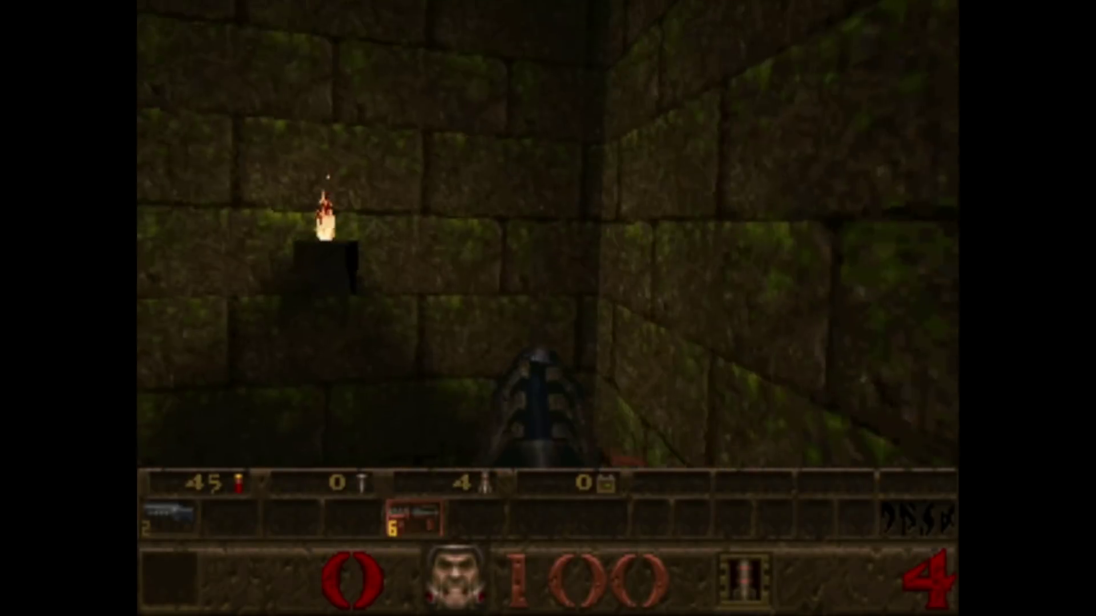
Interrupt the demo, start a new single-player Quake game and shoot the first enemy soldier.
key(Escape)
key(Escape)
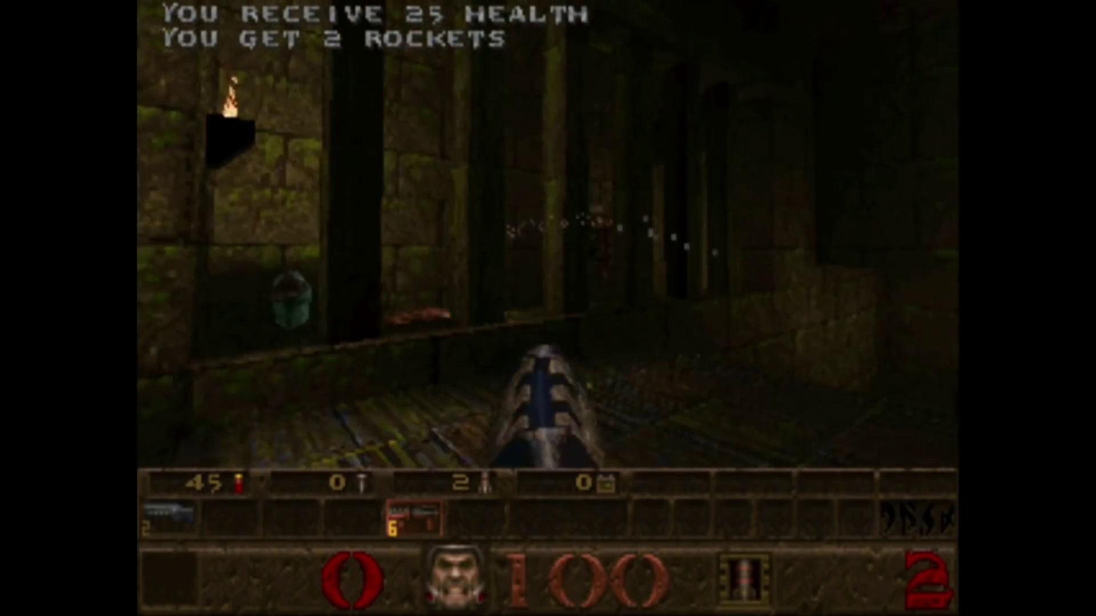
key(Escape)
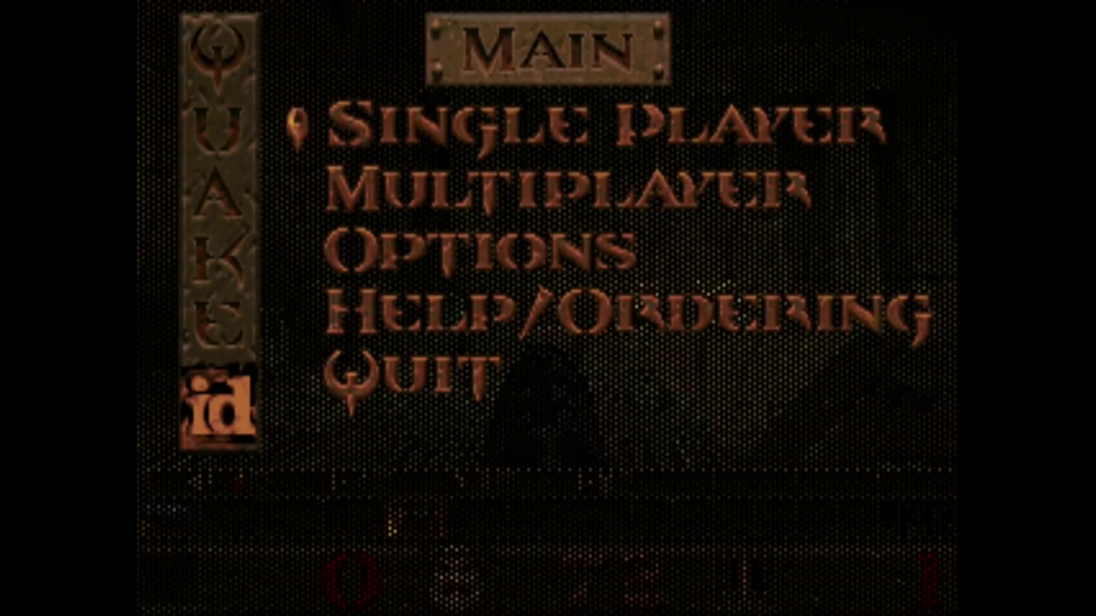
key(Return)
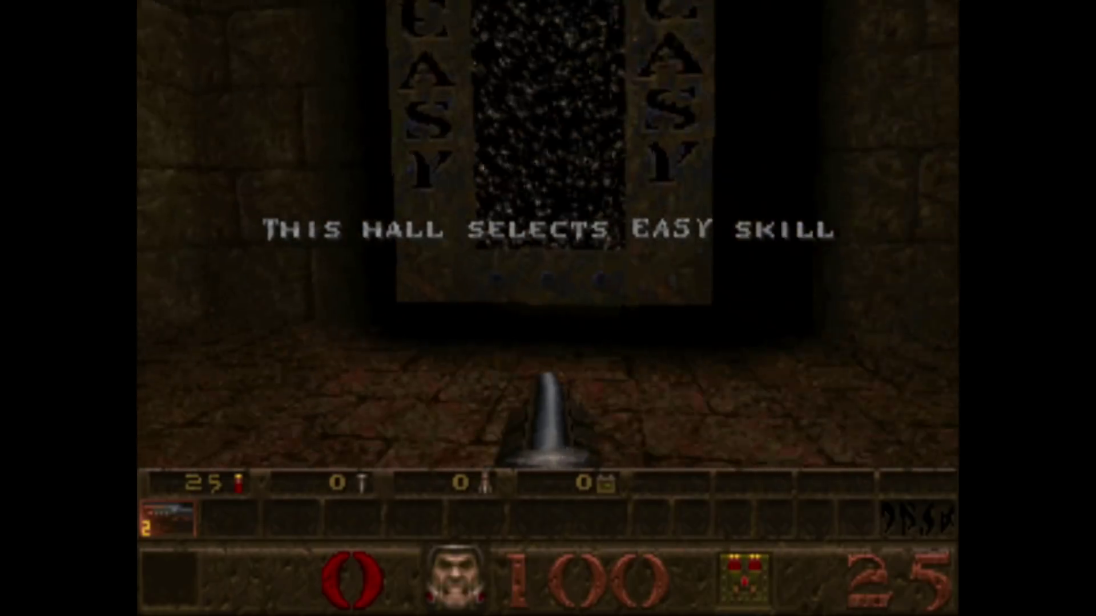
key(ctrl)
key(ctrl)
key(ctrl)
key(ctrl)
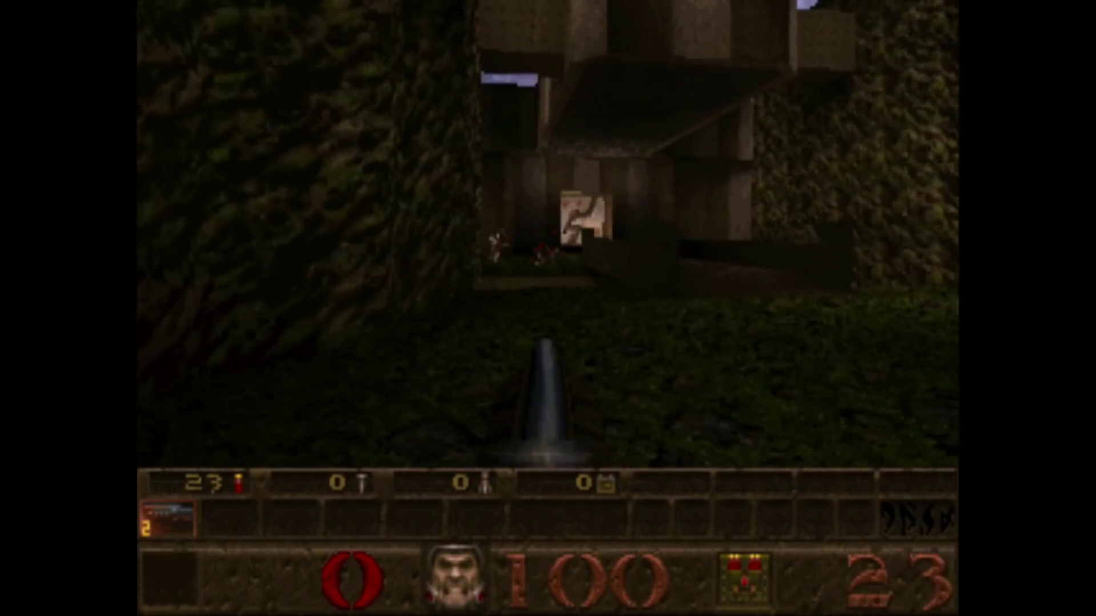
key(ctrl)
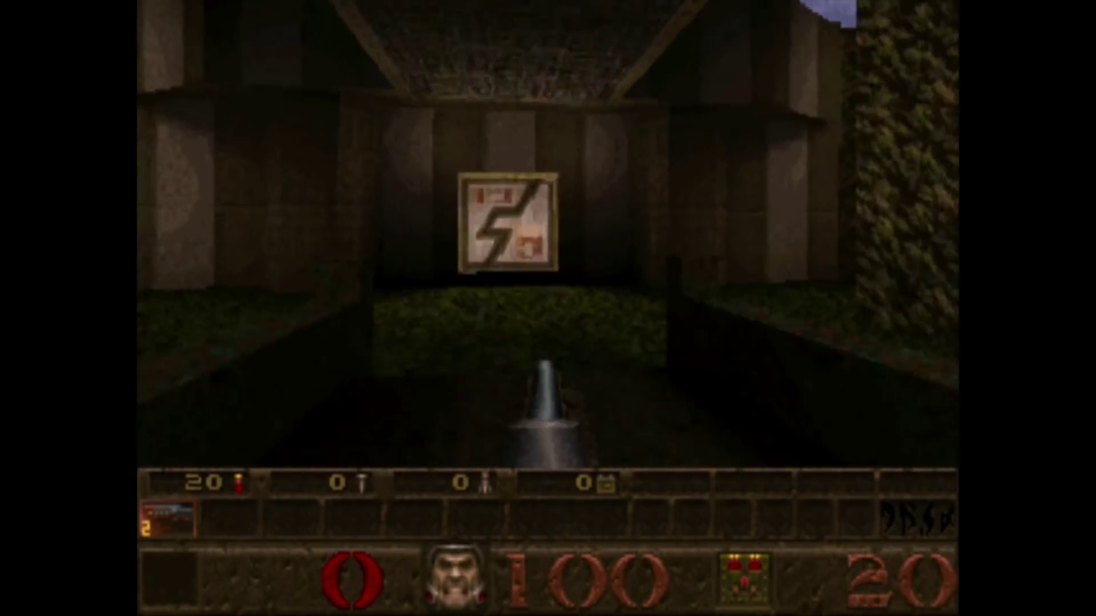
key(Left)
key(ctrl)
key(ctrl)
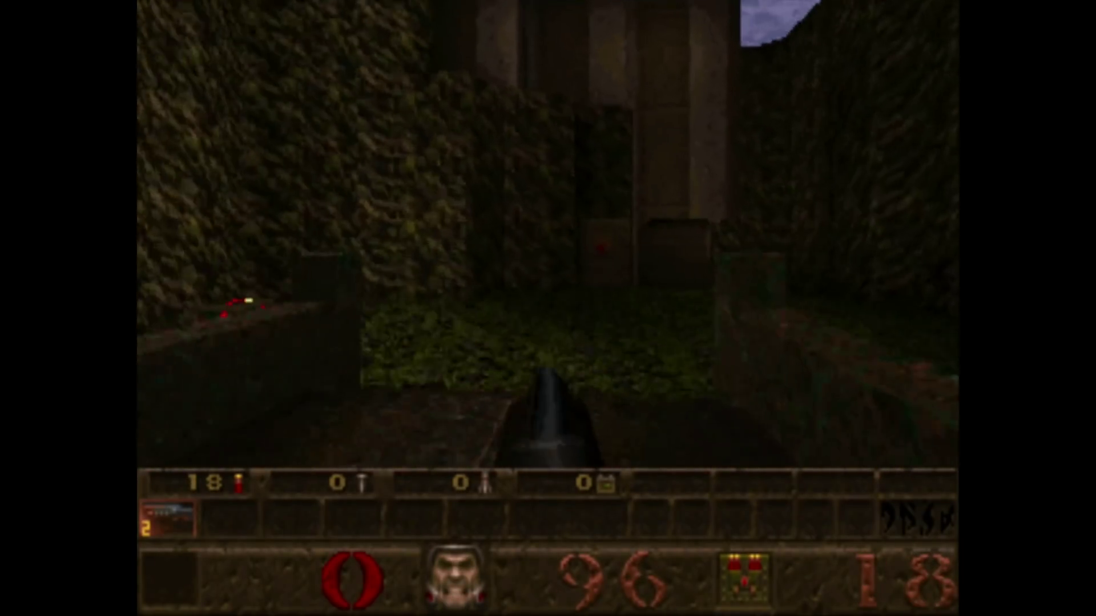
Grab the health box, shoot a grunt, pick up the shells, then return to Quake's main menu.
key(Up)
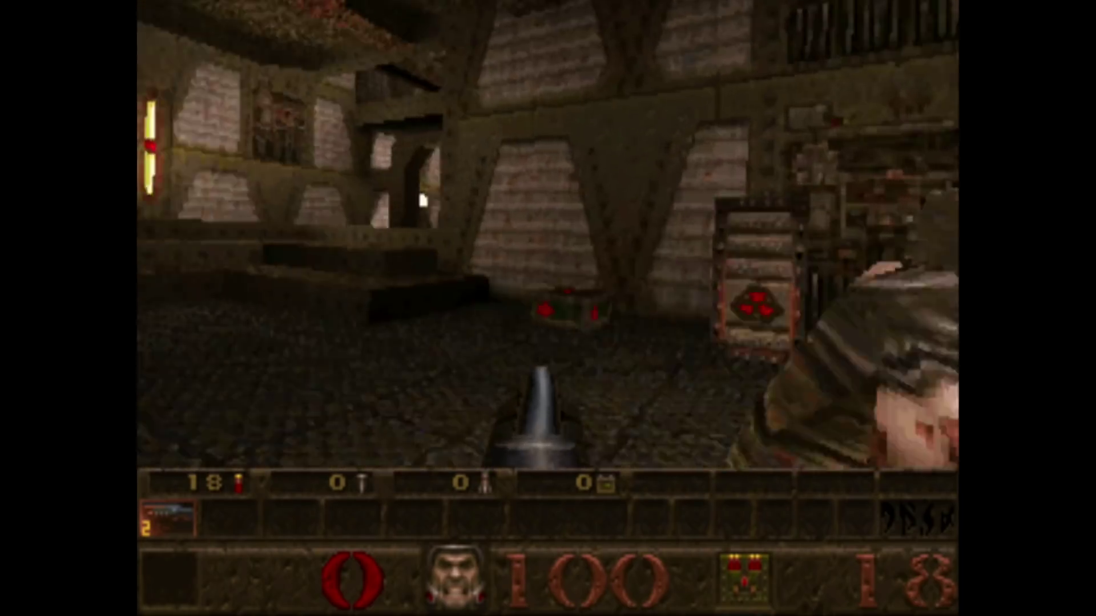
key(Down)
key(ctrl)
key(ctrl)
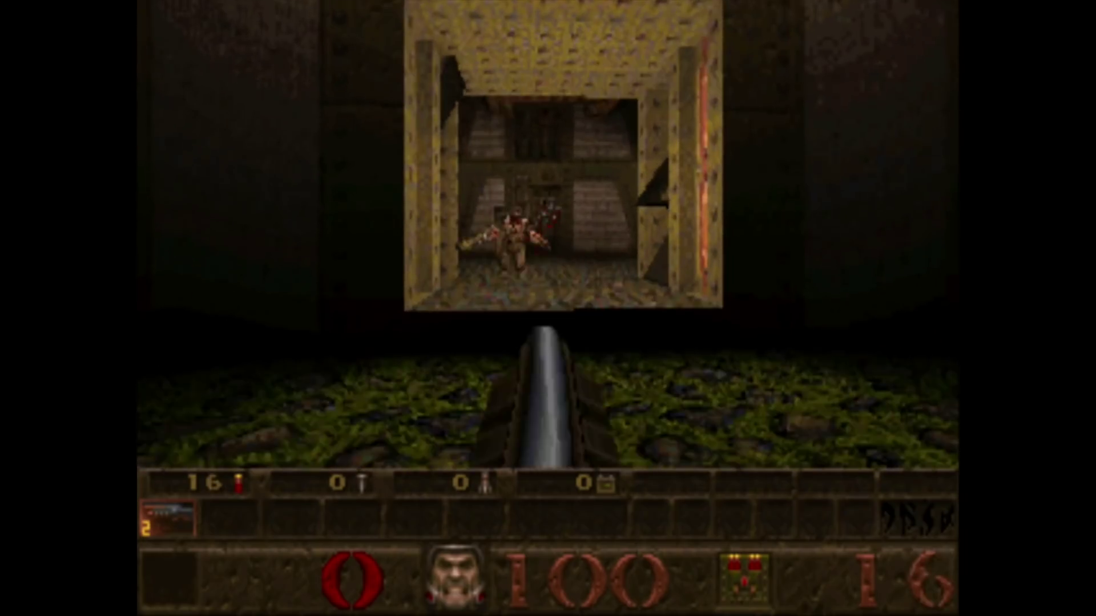
key(Left)
key(ctrl)
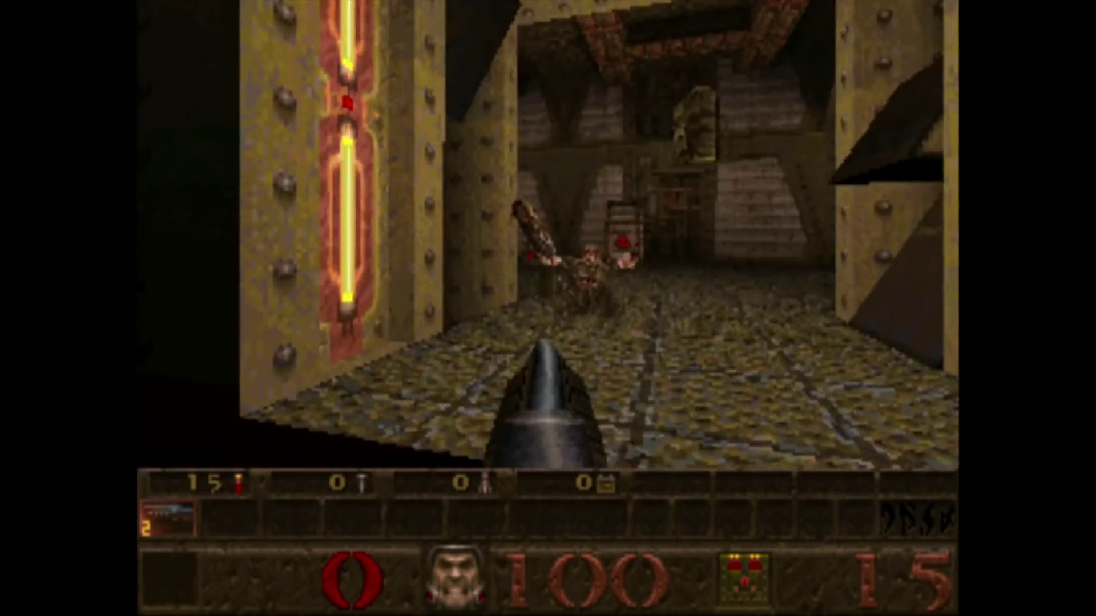
key(Up)
key(Escape)
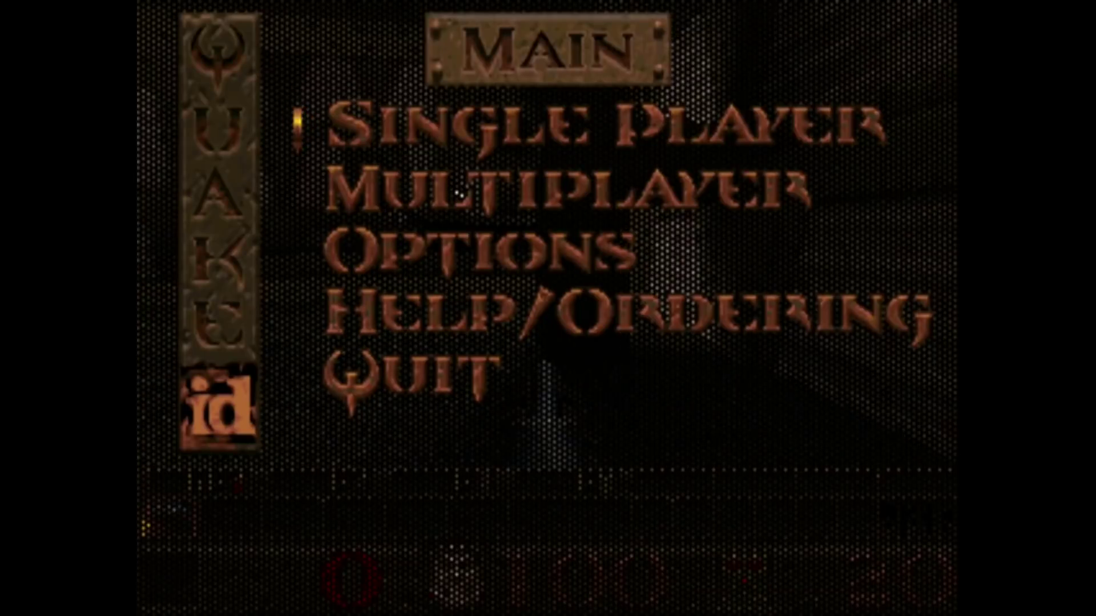